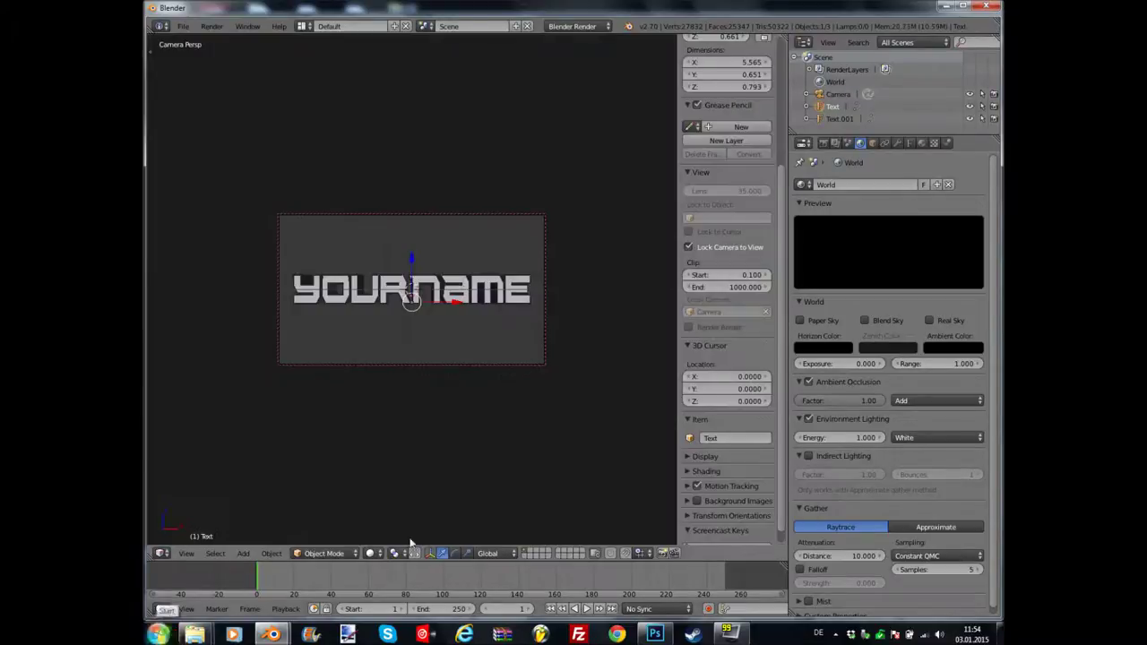
click(807, 625)
click(169, 408)
click(365, 604)
click(267, 603)
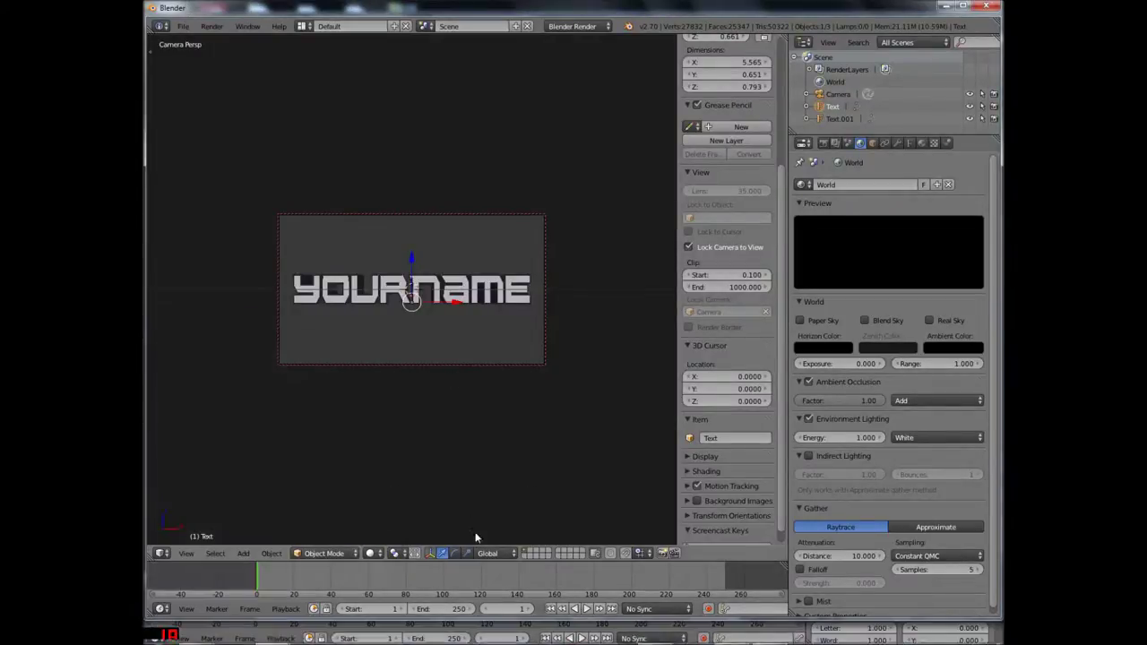
- Switch to the empty second layer and add an icosphere at the origin in front view
click(531, 552)
key(KP_1)
key(shift+a)
mouse_move(345, 316)
click(410, 366)
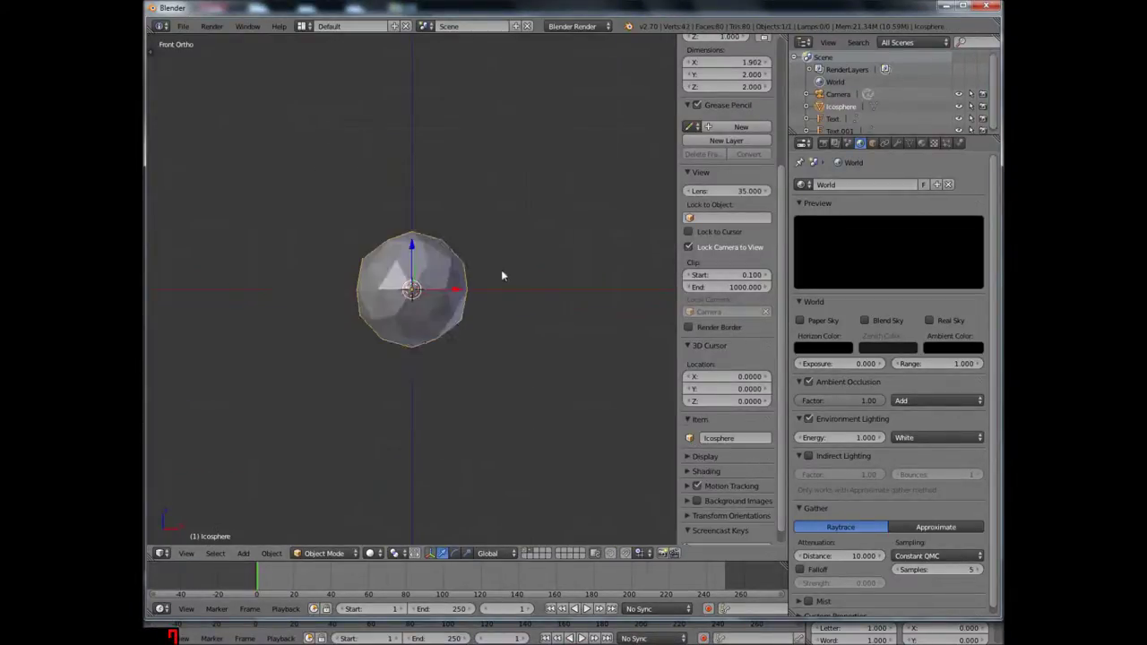
middle_drag(505, 274, 440, 316)
- Try out the Gear from the extra mesh objects and delete it again
key(shift+a)
mouse_move(439, 316)
mouse_move(516, 445)
mouse_move(610, 456)
click(664, 461)
key(x)
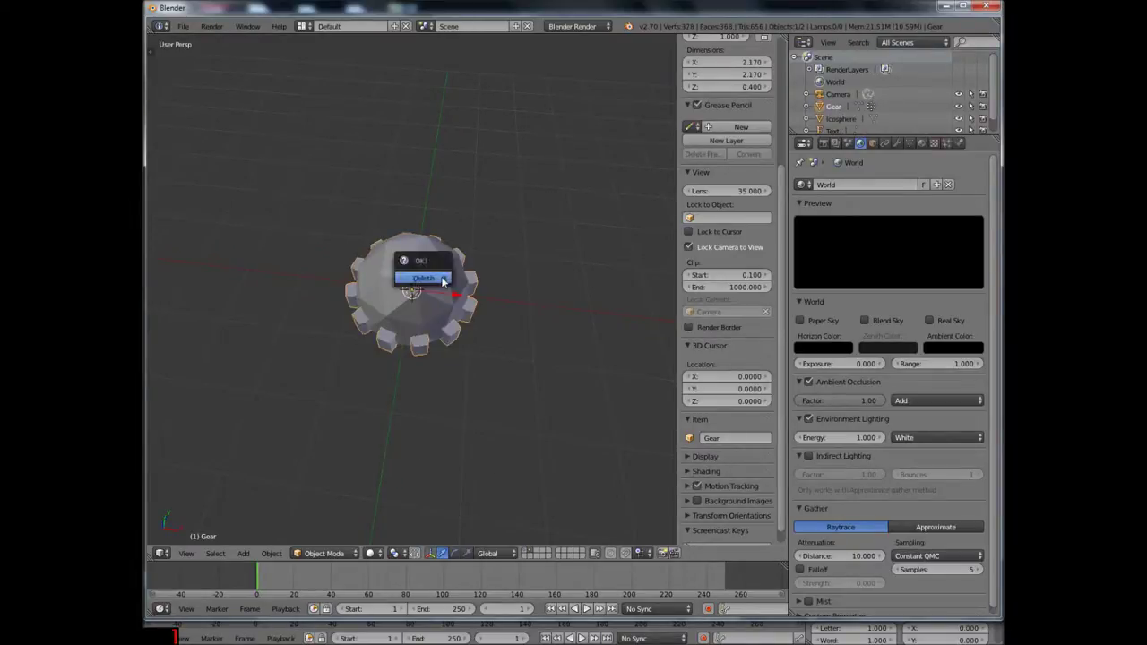
click(443, 279)
- Try another extra mesh object, move it along the X axis and delete it
key(shift+a)
mouse_move(443, 279)
mouse_move(520, 406)
click(647, 481)
drag(446, 296, 551, 310)
key(x)
click(550, 310)
- Try one more extra mesh object, deleting both it and the icosphere
key(shift+a)
click(751, 525)
key(x)
click(439, 253)
right_click(419, 283)
key(x)
click(419, 283)
- Add a further extra mesh object, shift it slightly along X and remove it
key(shift+a)
mouse_move(484, 407)
mouse_move(563, 445)
click(647, 494)
drag(456, 295, 485, 298)
key(x)
click(487, 296)
- Add a new icosphere at the origin and enter edit mode
key(shift+a)
click(538, 344)
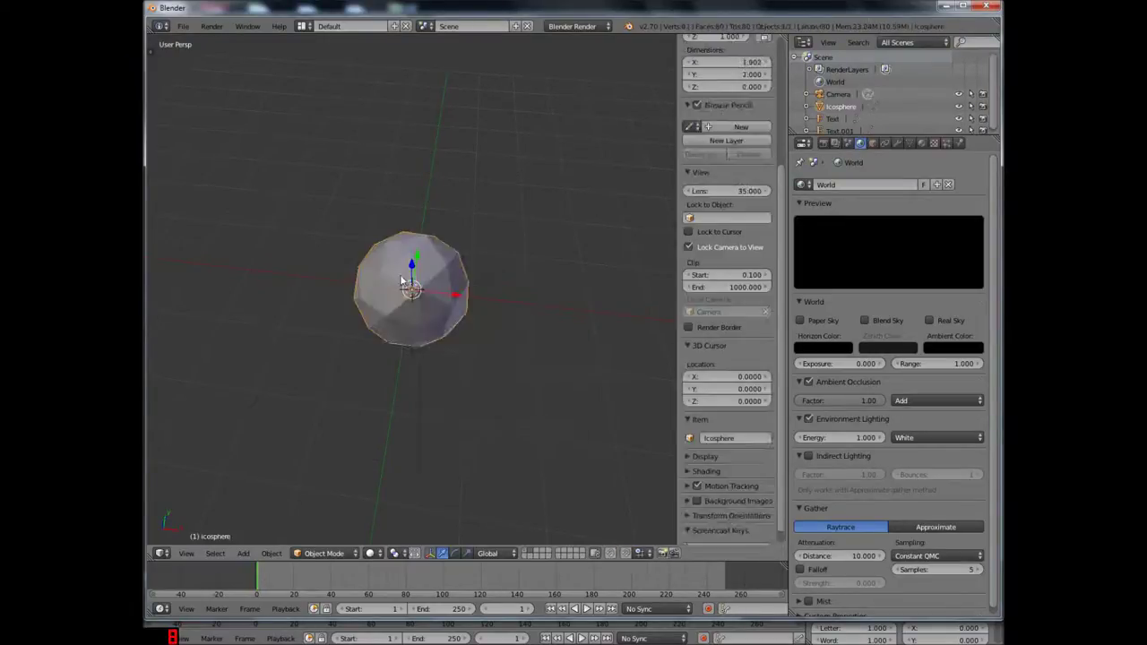
key(Tab)
scroll(479, 320, up, 4)
right_click(327, 251)
key(a)
key(a)
shift+right_click(411, 196)
right_click(344, 360)
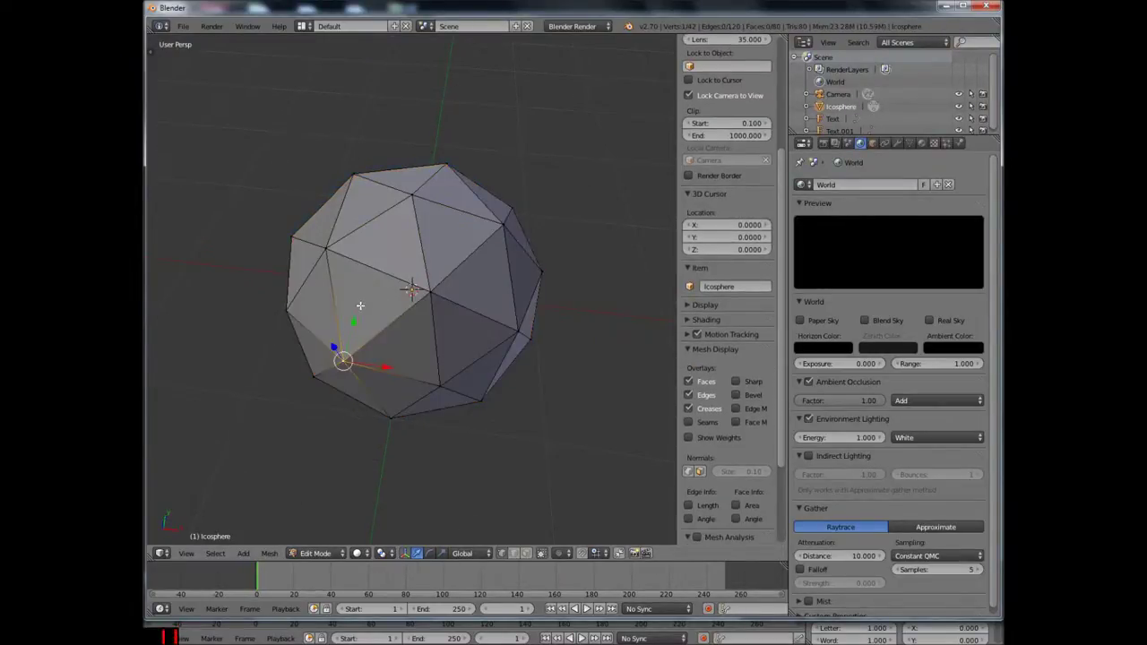
key(a)
key(a)
shift+right_click(344, 360)
key(a)
key(a)
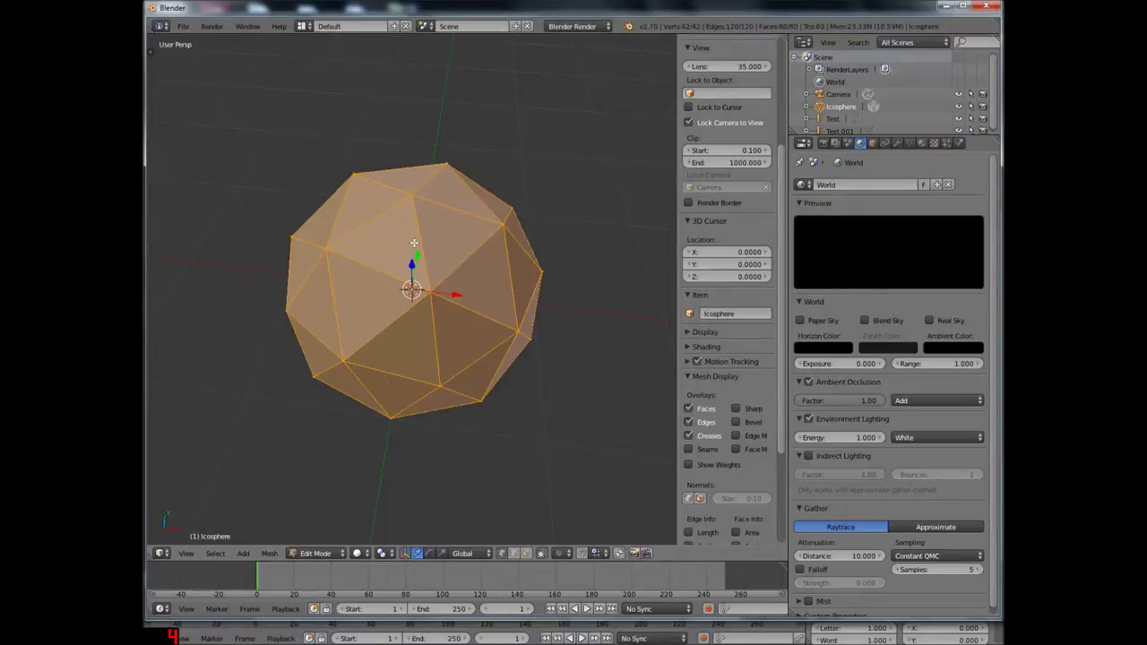
- Select a patch of adjacent faces on the upper half of the icosphere in face select mode
right_click(388, 245)
shift+right_click(365, 301)
shift+right_click(363, 203)
shift+right_click(450, 235)
shift+right_click(465, 338)
shift+right_click(322, 219)
right_click(454, 191)
middle_drag(377, 299, 369, 266)
shift+right_click(446, 287)
middle_drag(445, 286, 264, 275)
shift+right_click(331, 270)
shift+right_click(336, 285)
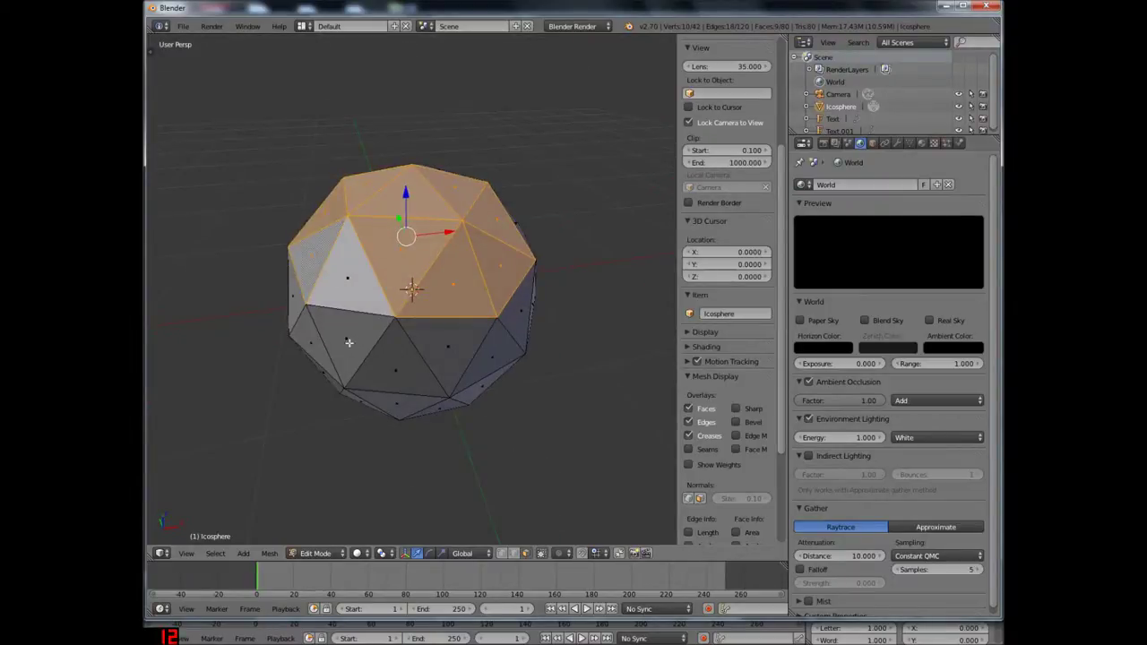
- Select all faces of the icosphere except a patch of eight upper faces and hide the selected ones
key(a)
key(a)
shift+right_click(393, 240)
shift+right_click(392, 202)
middle_drag(391, 202, 385, 278)
shift+right_click(363, 224)
shift+right_click(427, 220)
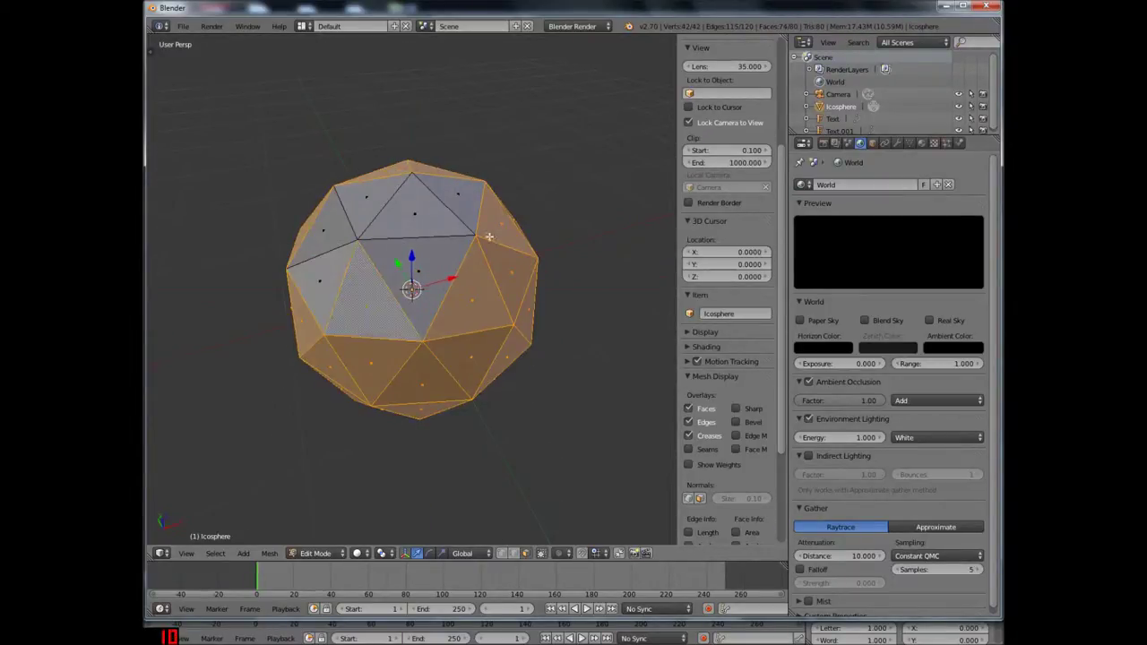
key(x)
click(395, 249)
key(ctrl+z)
key(x)
click(394, 276)
- Select a face of the visible patch, try moving it and undo the last move
right_click(416, 272)
middle_drag(440, 288, 435, 316)
click(423, 288)
drag(436, 316, 418, 345)
middle_drag(417, 345, 485, 302)
drag(461, 243, 489, 278)
key(ctrl+z)
- Move the selected face of the patch with the translate manipulator to deform the mesh
click(417, 553)
drag(486, 199, 464, 246)
click(417, 553)
middle_drag(465, 246, 502, 222)
drag(445, 167, 445, 161)
middle_drag(445, 161, 386, 190)
- Rotate another face of the visible patch with the rotate manipulator
right_click(340, 215)
click(429, 553)
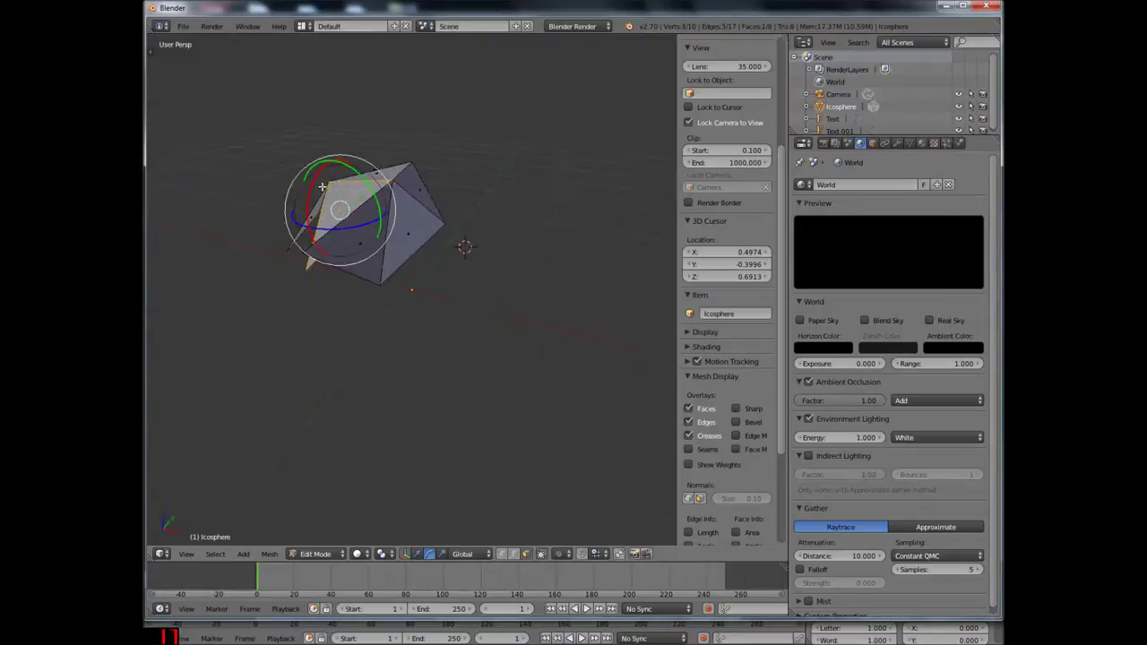
drag(313, 188, 320, 170)
middle_drag(320, 170, 354, 223)
- Reveal all hidden faces of the icosphere and rotate one of its upper faces
key(alt+h)
right_click(335, 266)
right_click(437, 240)
click(468, 220)
drag(472, 220, 448, 193)
right_click(377, 267)
- Rotate several more individual faces around the icosphere to make its shape irregular
middle_drag(341, 238, 414, 207)
right_click(413, 199)
drag(430, 233, 417, 212)
right_click(369, 166)
middle_drag(417, 212, 350, 224)
right_click(353, 241)
drag(361, 141, 384, 161)
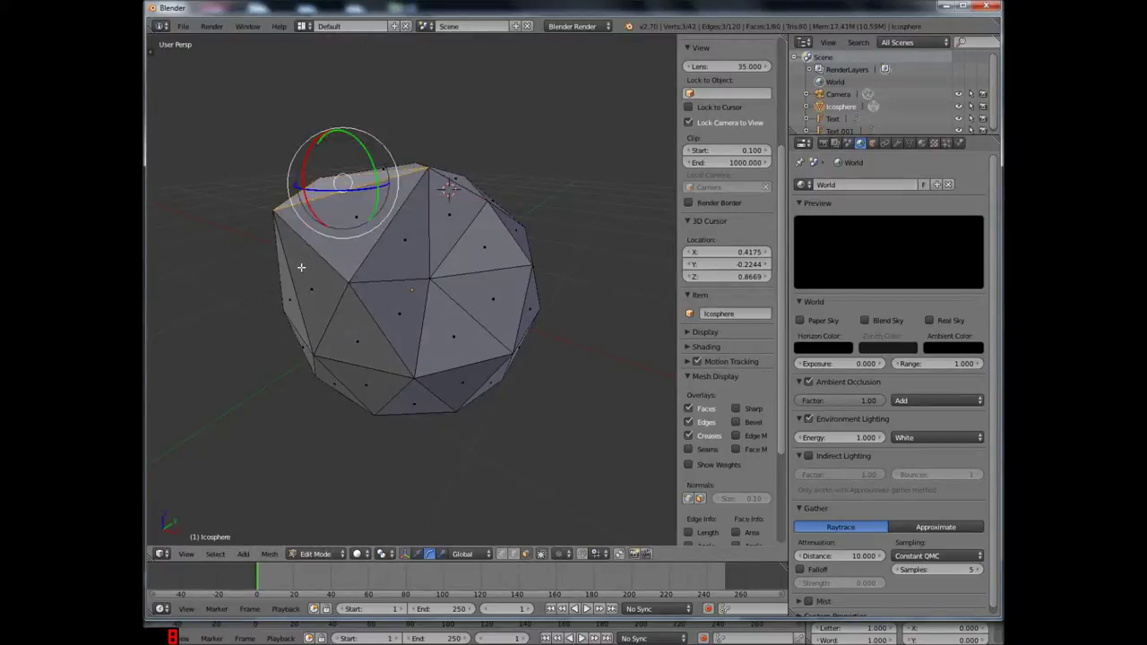
right_click(302, 269)
drag(349, 309, 338, 340)
- Select four adjacent faces on the deformed icosphere and delete them
middle_drag(338, 341, 502, 439)
right_click(357, 314)
shift+right_click(416, 307)
shift+right_click(452, 346)
shift+right_click(423, 389)
key(x)
click(420, 388)
- Leave edit mode, show the text layer too, and try the icosphere beside the YOURNAME text before deleting it
key(Tab)
shift+click(527, 550)
scroll(525, 410, down, 4)
click(442, 554)
drag(455, 296, 271, 281)
middle_drag(236, 439, 313, 495)
middle_drag(502, 466, 462, 459)
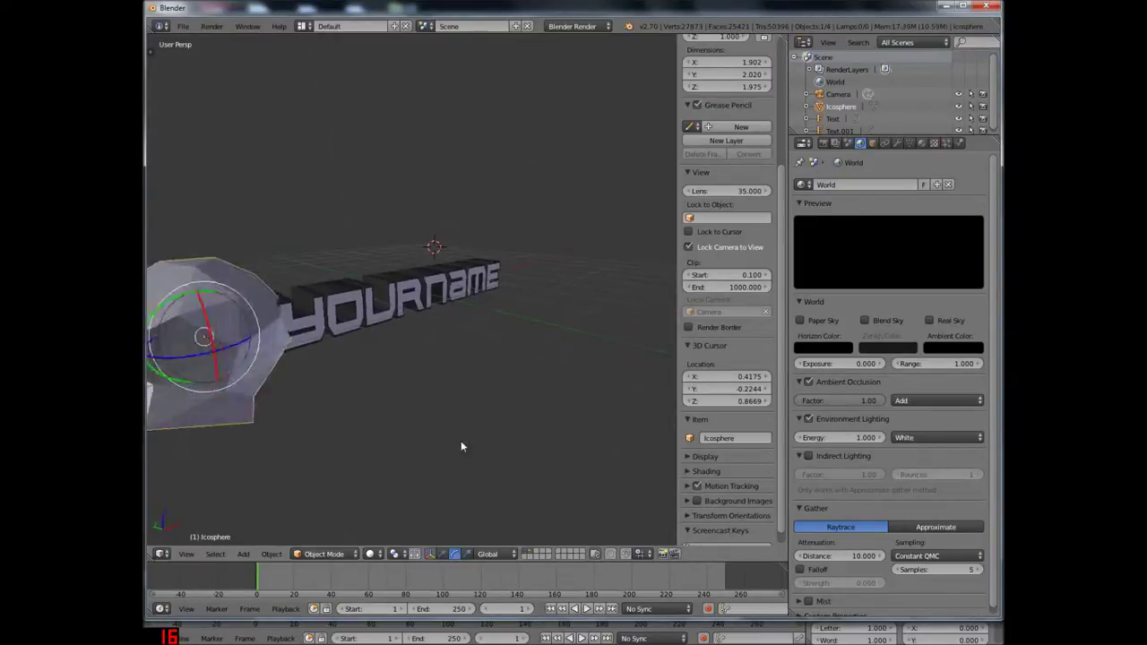
key(x)
click(340, 365)
- Reset the 3D cursor to the origin and start the screencast key display, hiding the properties sidebar
click(729, 272)
key(BackSpace)
click(738, 136)
key(n)
- Add a Gem from the extra mesh objects and rotate it
key(shift+a)
mouse_move(648, 144)
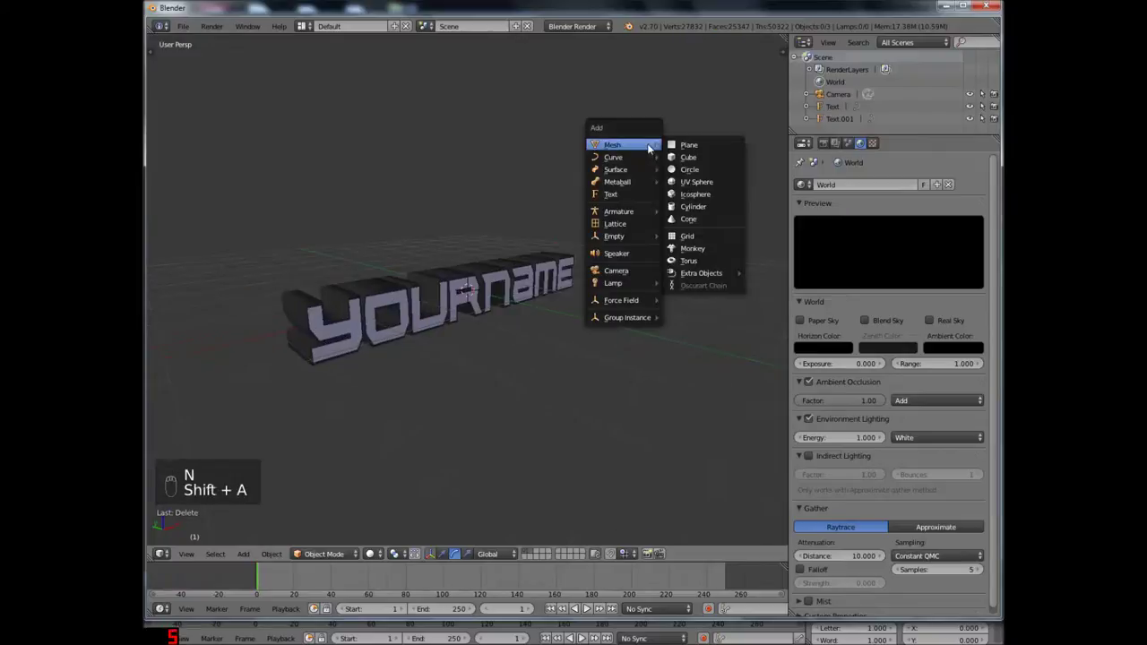
mouse_move(701, 272)
mouse_move(780, 272)
click(853, 286)
drag(492, 261, 496, 324)
- Move the gem beside the first letter of the YOURNAME text and scale it down to about letter size
click(442, 554)
drag(507, 281, 361, 356)
click(967, 5)
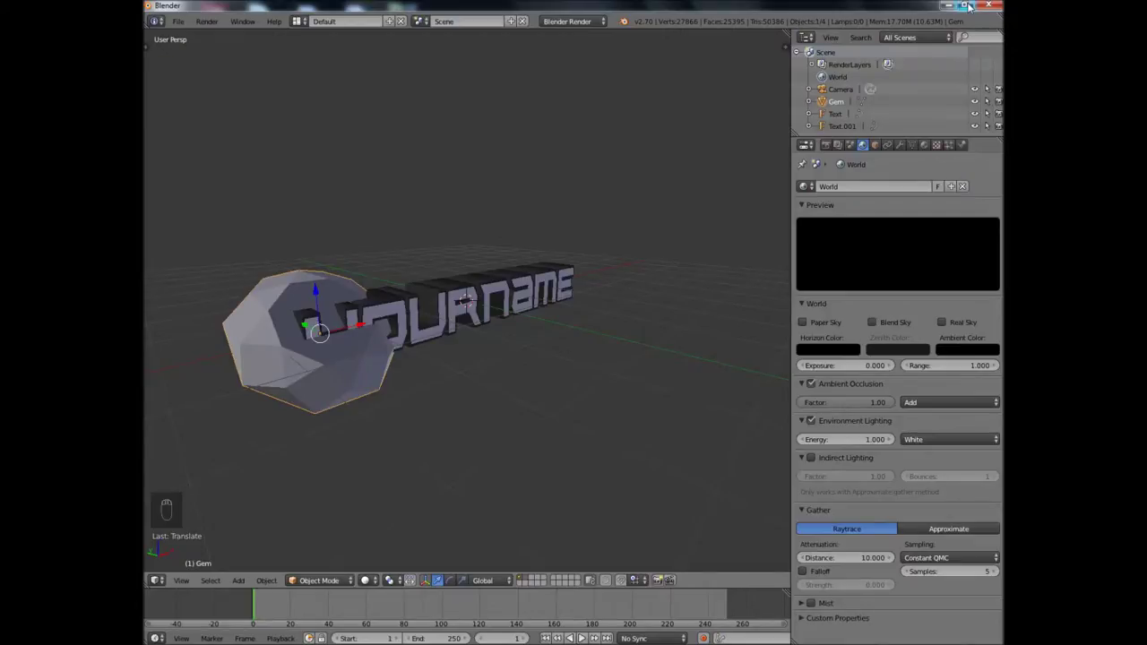
drag(361, 326, 307, 338)
key(s)
click(354, 379)
- Create a new material for the gem and make its diffuse color pure red
click(925, 146)
click(875, 227)
click(841, 377)
drag(838, 360, 778, 359)
drag(838, 347, 778, 348)
drag(838, 335, 868, 335)
- Set the gem material's diffuse intensity to 1.0, specular intensity to 0 and emit to 1.90
drag(847, 392, 887, 392)
drag(856, 446, 798, 446)
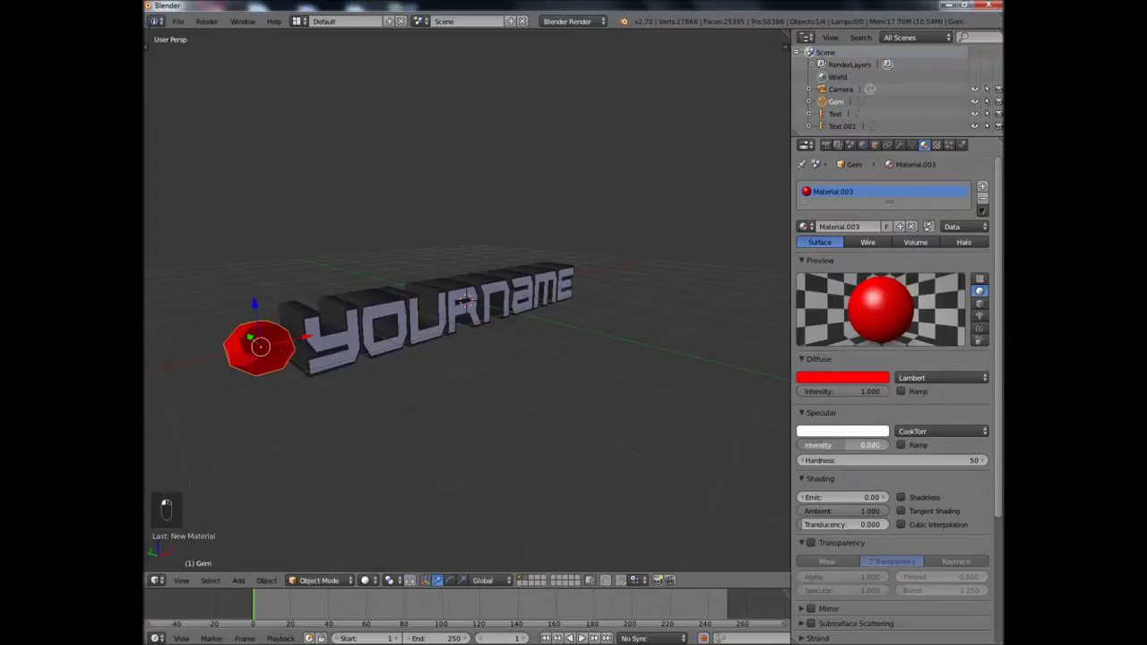
drag(838, 497, 874, 498)
- Enable Z Transparency on the gem's material and raise its Fresnel to about 4.8
scroll(834, 472, down, 5)
click(811, 396)
scroll(896, 435, up, 1)
drag(932, 455, 973, 454)
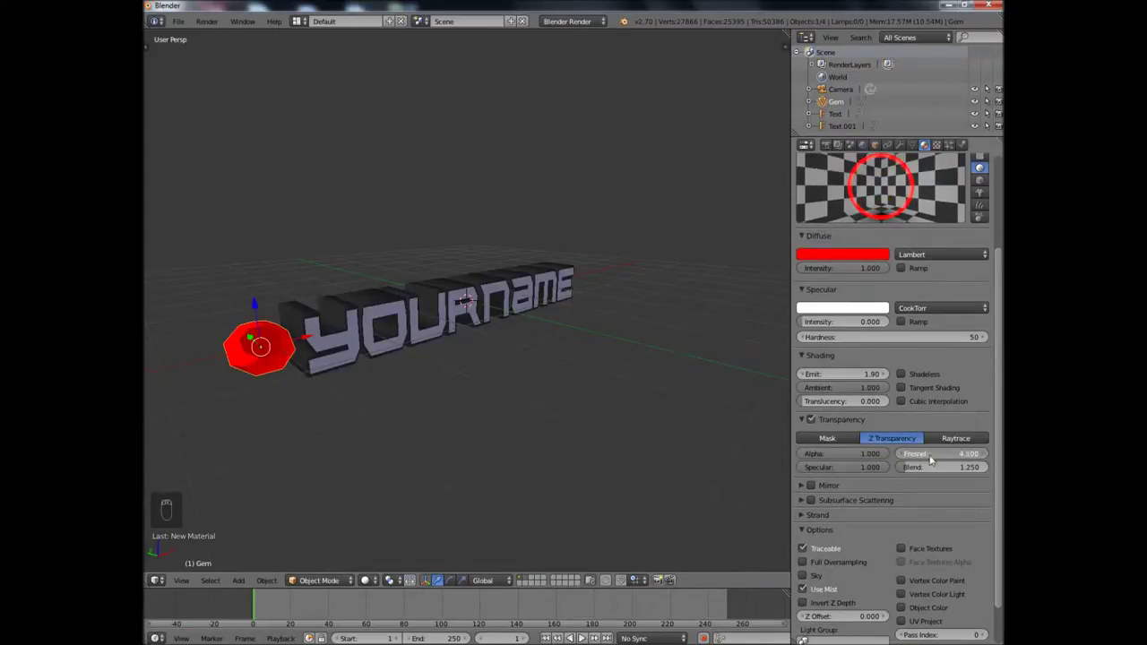
- Test-render the scene and position the red gem at the upper edge of the first letter in the camera view
key(F12)
key(Escape)
middle_drag(433, 272, 233, 427)
scroll(233, 428, down, 3)
key(KP_0)
drag(312, 256, 312, 205)
drag(361, 252, 371, 253)
- Duplicate the red gem and place the copy at the upper edge of the last letter, E
key(shift+d)
drag(371, 253, 628, 254)
drag(579, 206, 579, 220)
click(181, 581)
click(215, 487)
drag(511, 254, 565, 295)
click(452, 582)
click(181, 581)
click(207, 538)
- Duplicate the red gem again and place the copy above the gap between R and N
key(shift+d)
click(447, 239)
drag(574, 244, 524, 269)
click(440, 581)
mouse_move(469, 224)
mouse_down()
mouse_move(454, 279)
mouse_move(457, 227)
mouse_up()
right_click(573, 274)
drag(615, 272, 634, 272)
drag(590, 235, 591, 239)
- Place red gem copies below the U and the M, leaving one extra duplicate at the M
right_click(324, 250)
drag(323, 214, 324, 239)
drag(366, 271, 447, 282)
key(shift+d)
drag(406, 240, 403, 278)
key(shift+d)
click(405, 279)
drag(444, 320, 582, 318)
key(shift+d)
click(582, 319)
- Give the extra gem below the M a new green material with specular intensity 0, emit 2.00, Z Transparency and Fresnel 3.6
scroll(864, 254, up, 3)
click(912, 201)
click(864, 204)
click(843, 352)
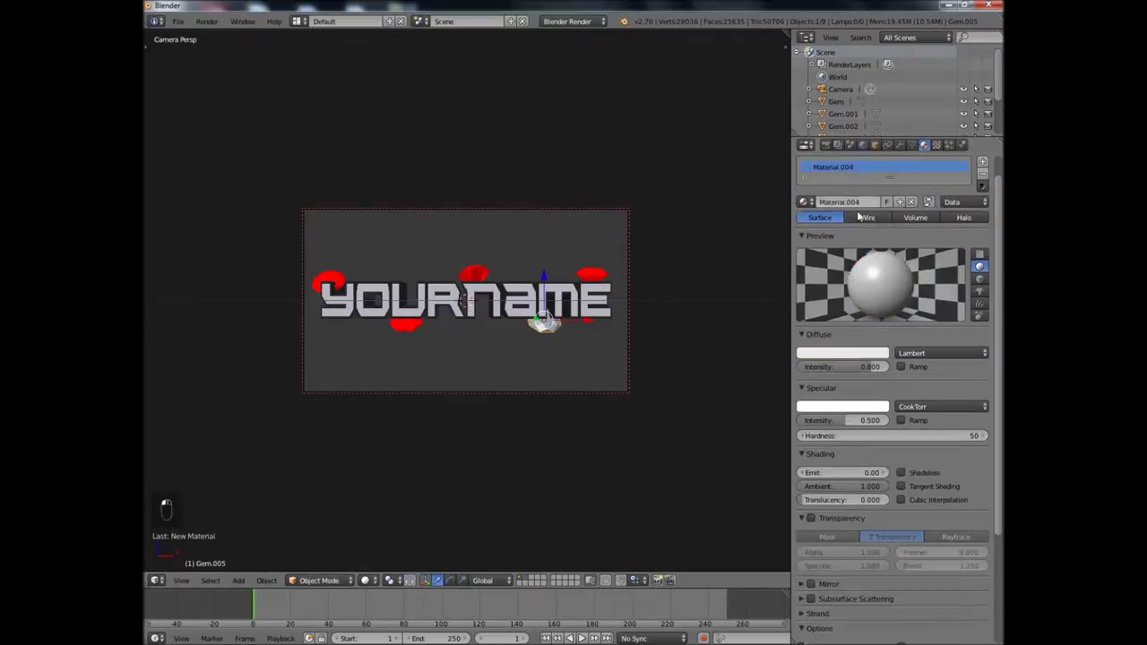
click(789, 213)
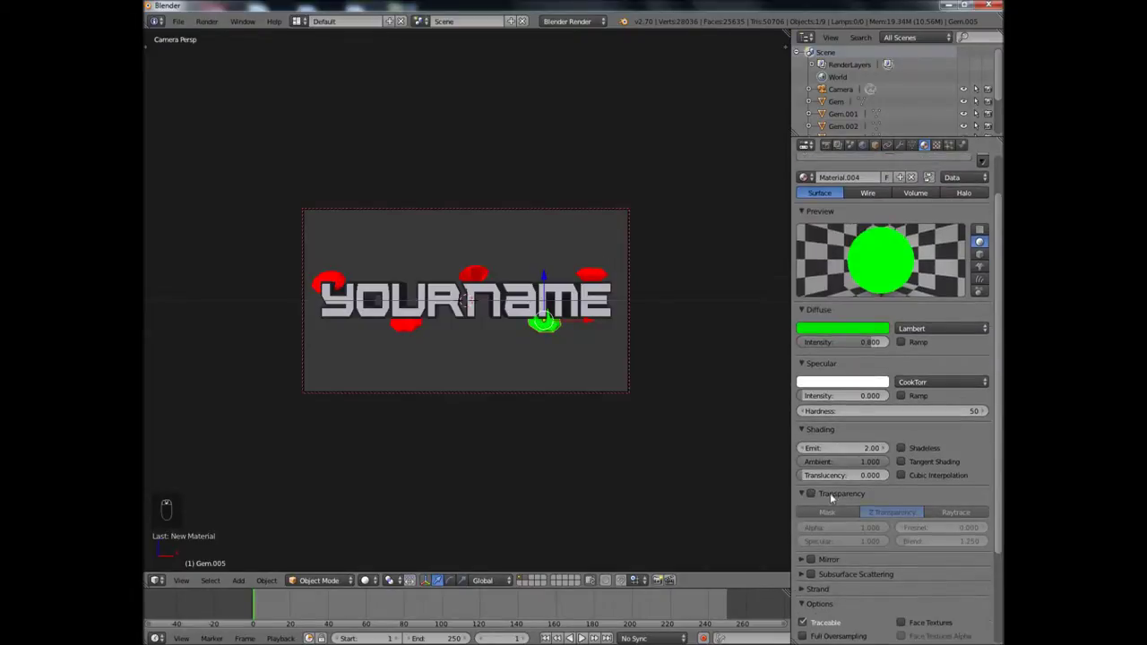
click(811, 518)
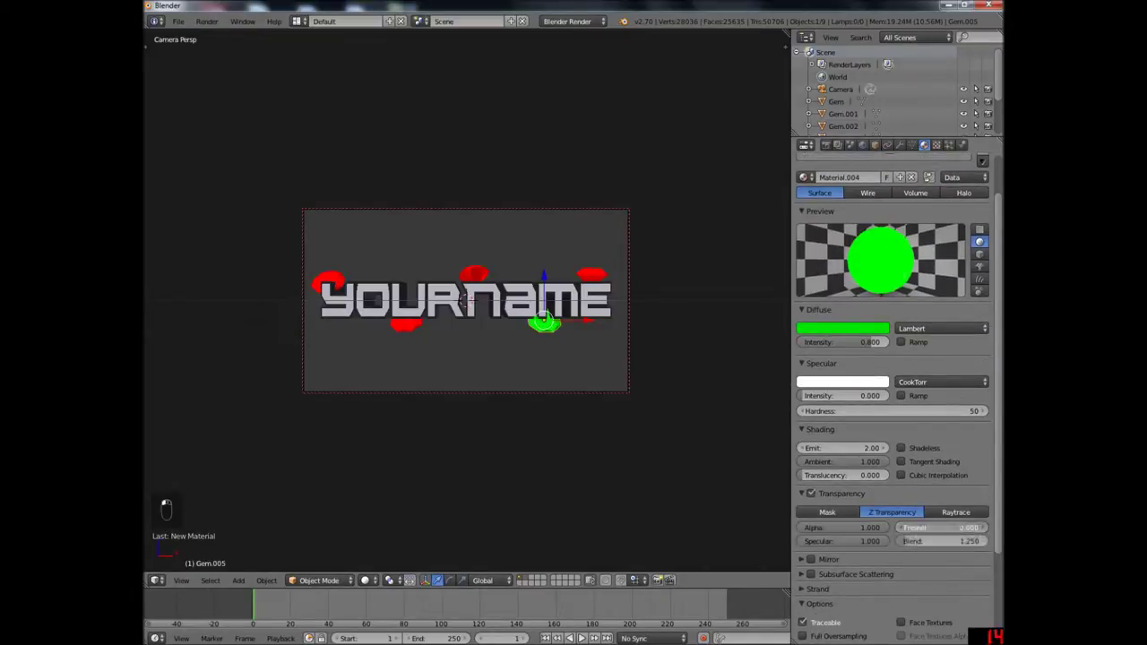
- Move the green gem onto the N and place a rotated duplicate of it above the U
drag(585, 320, 519, 320)
drag(479, 277, 484, 267)
key(shift+d)
click(487, 275)
drag(520, 310, 455, 310)
drag(412, 269, 410, 229)
click(450, 580)
drag(439, 266, 402, 241)
- Scale down a green gem copy and place it above the gap between A and M
key(s)
drag(465, 277, 565, 276)
click(599, 363)
- Duplicate the green gem and place the copy below the first letter, Y
right_click(591, 275)
key(d)
key(ctrl+z)
key(shift+d)
click(592, 276)
drag(637, 276, 527, 288)
click(356, 289)
click(843, 328)
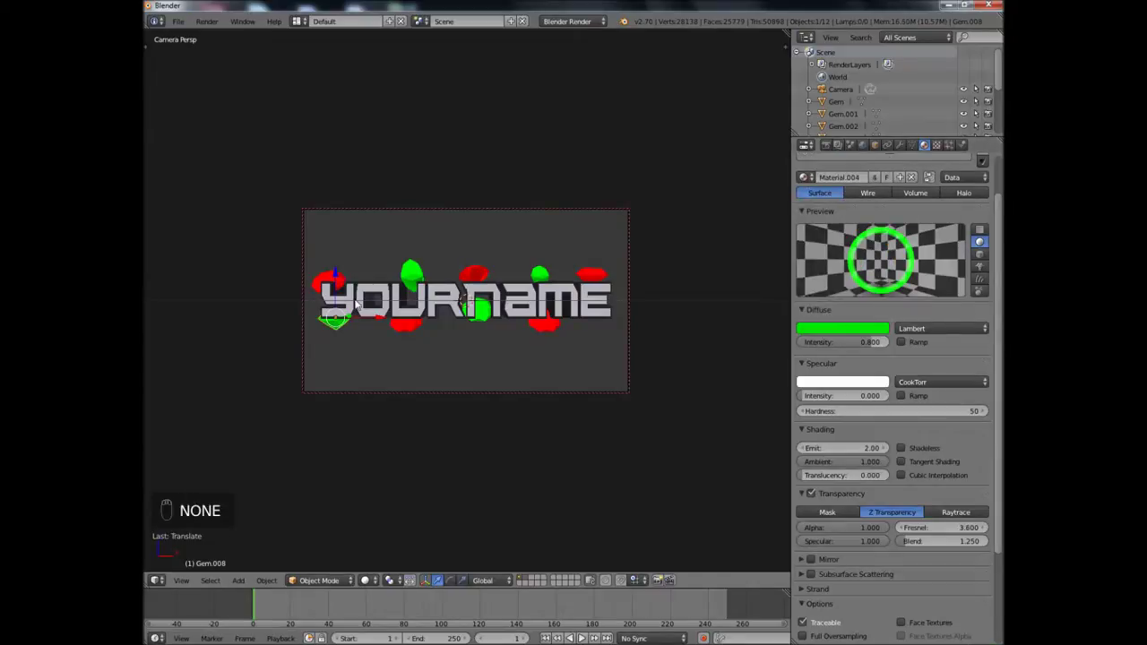
- Duplicate the green gem to the lower corner of the last letter and scale the copy down
key(shift+d)
click(356, 305)
drag(380, 317, 698, 401)
key(s)
click(524, 356)
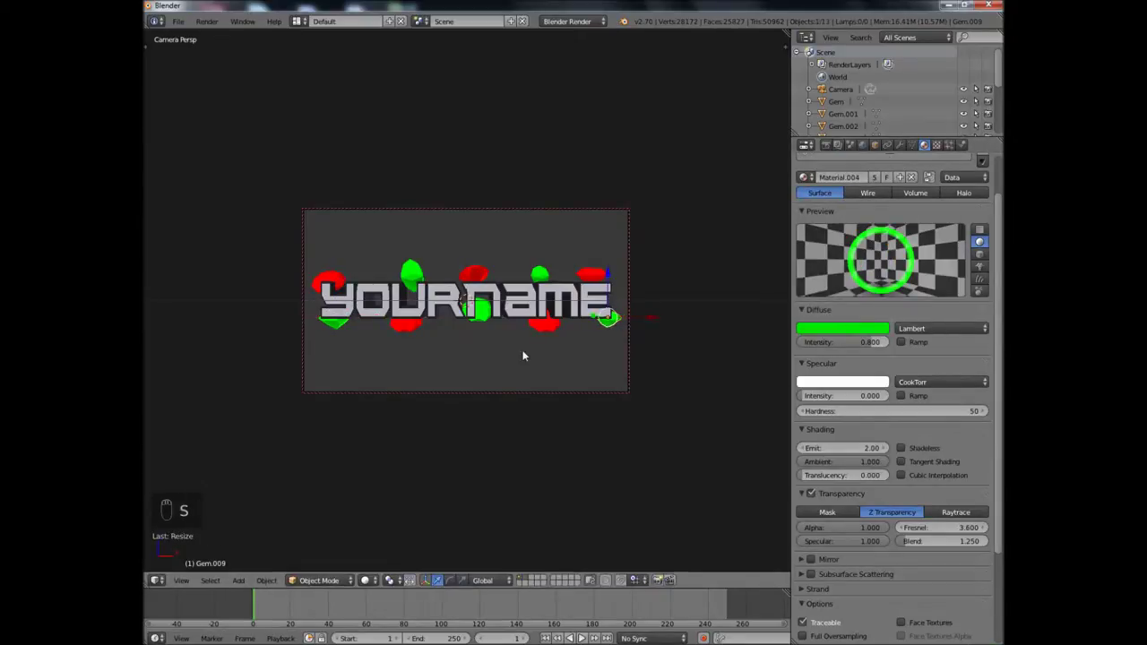
- Render the scene and save the result as the PNG image "banner text" in the intromaker documents folder
key(F12)
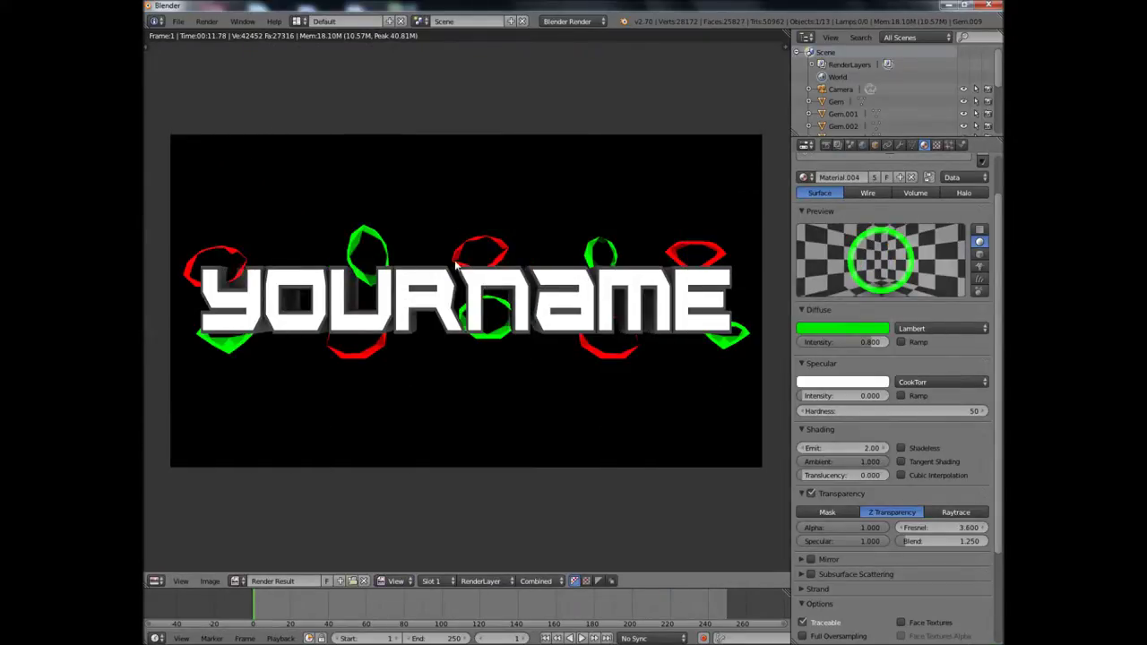
key(F12)
click(211, 583)
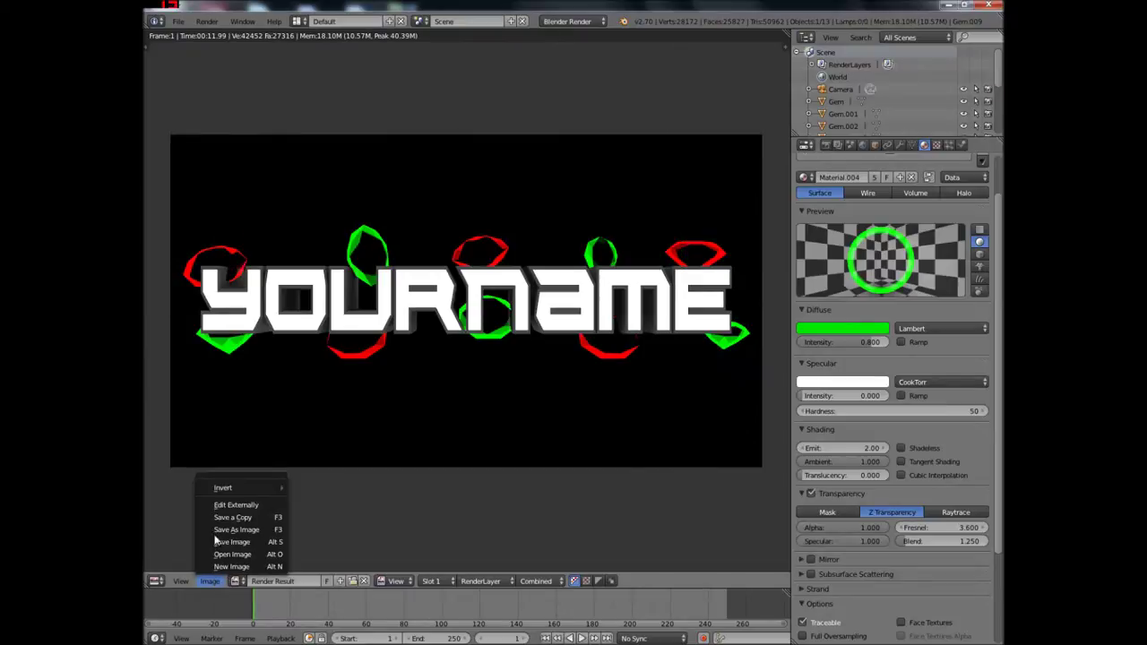
click(217, 530)
click(348, 182)
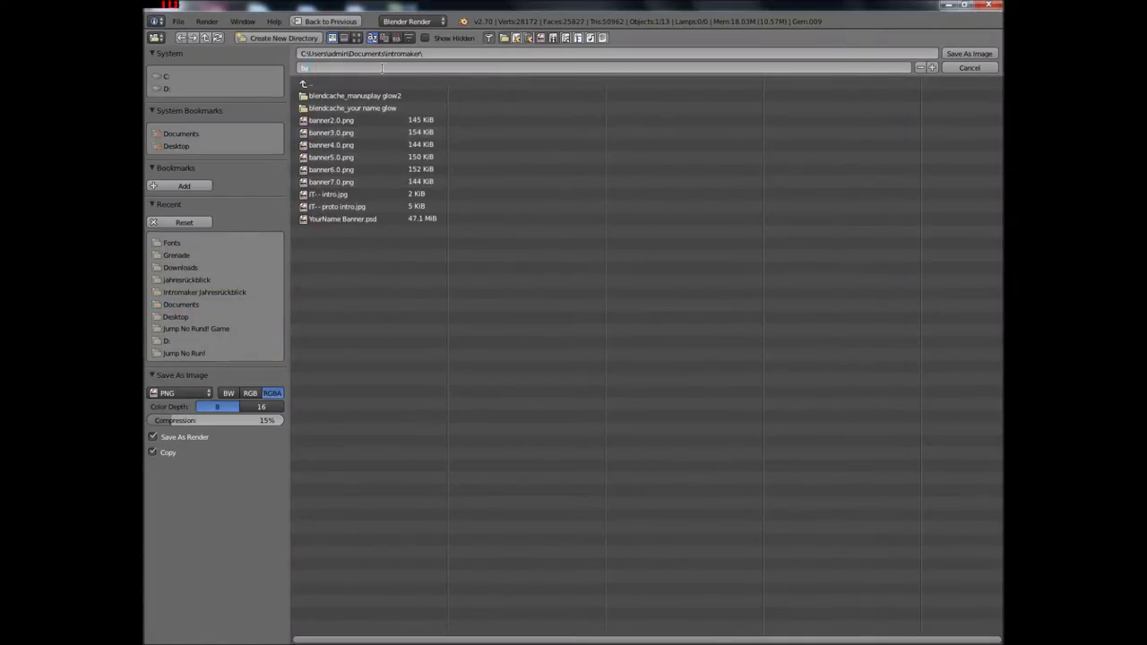
click(971, 55)
- Find youtube banner vorlage.jpg in the intromaker pictures folder and open it in Photoshop
click(202, 638)
click(501, 146)
double_click(492, 134)
scroll(659, 287, down, 5)
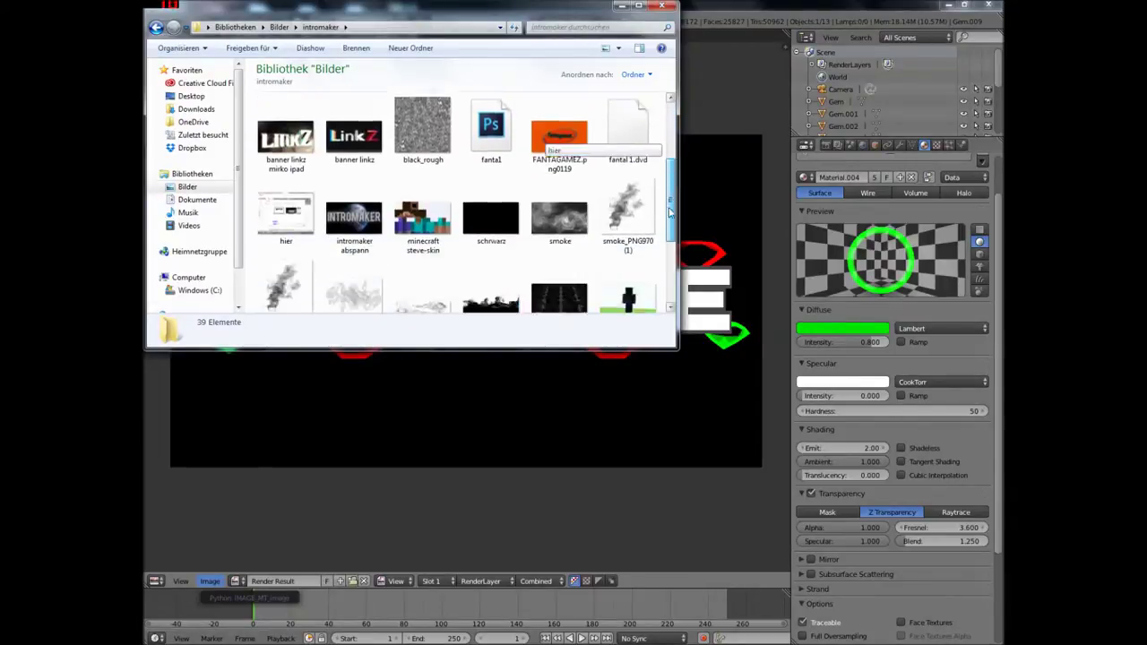
drag(658, 284, 659, 148)
key(alt+F4)
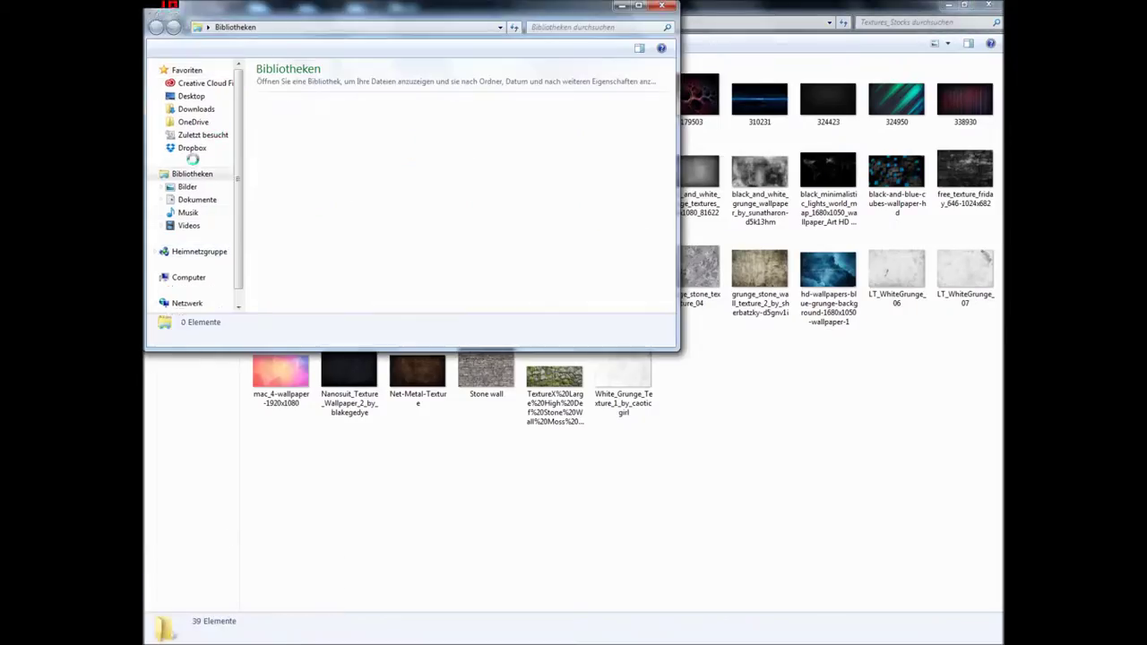
- Place the banner text render on the template, scaled to about 115% wide and 110% high and rotated 1.8°
click(197, 199)
double_click(315, 199)
drag(302, 260, 561, 346)
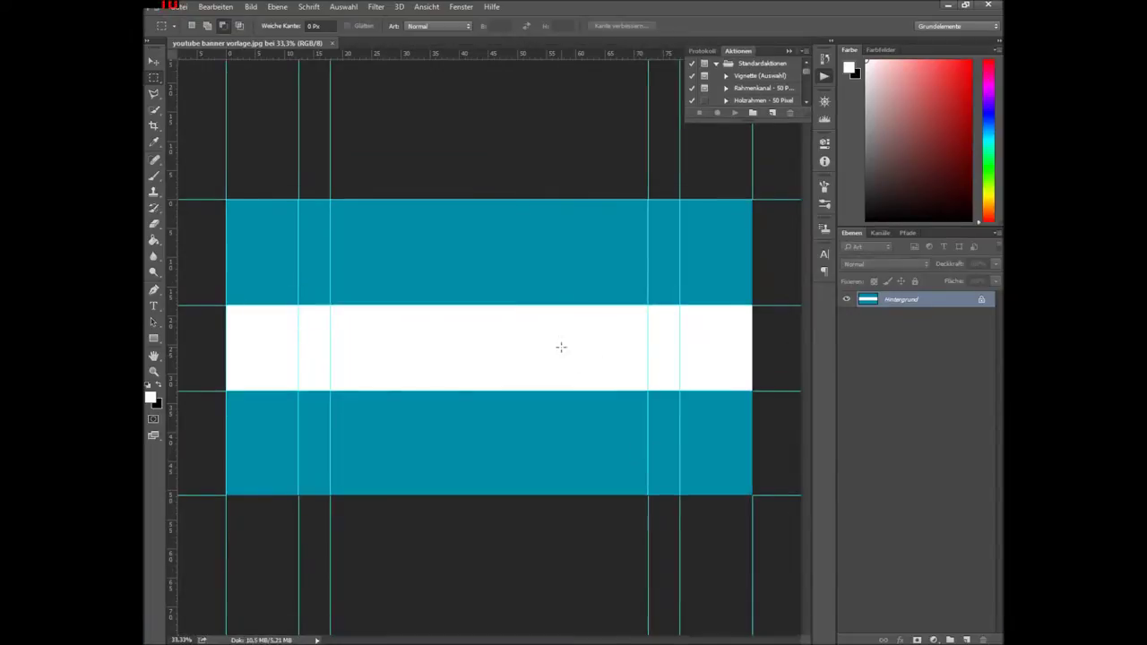
drag(390, 292, 361, 281)
drag(502, 314, 509, 318)
drag(603, 274, 606, 280)
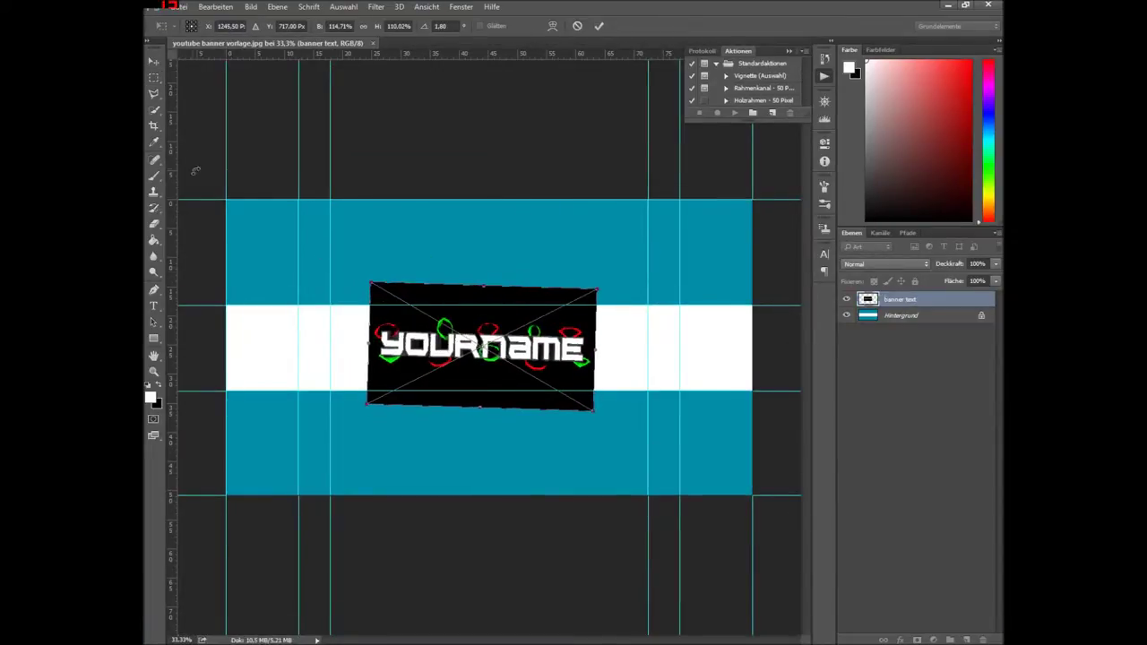
- Erase the outer black background of the banner text layer with a soft 170 px eraser
click(155, 223)
click(445, 222)
click(402, 289)
click(455, 237)
mouse_move(399, 289)
mouse_down()
mouse_move(568, 293)
mouse_move(354, 341)
mouse_move(538, 384)
mouse_move(419, 371)
mouse_up()
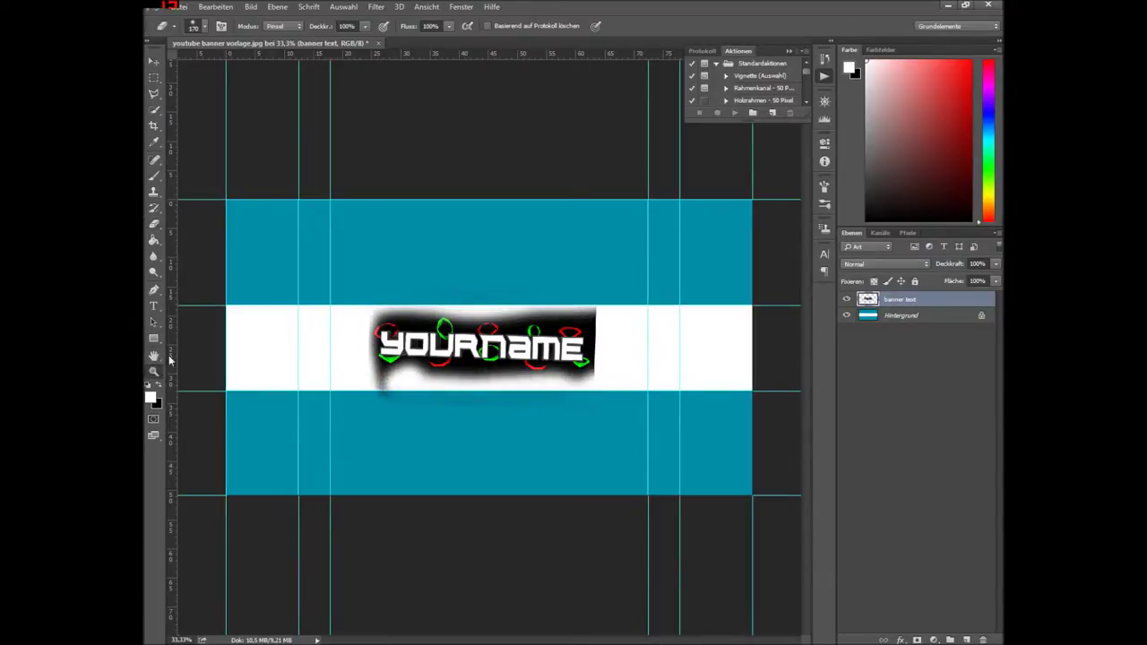
- Erase the remaining black closely around the letters and gems, finishing with a 92 px eraser
click(155, 372)
click(483, 352)
click(483, 352)
click(484, 353)
mouse_move(471, 244)
mouse_down()
mouse_move(372, 229)
mouse_move(283, 244)
mouse_move(199, 449)
mouse_move(578, 426)
mouse_move(757, 446)
mouse_up()
mouse_move(619, 237)
mouse_down()
mouse_move(516, 247)
mouse_move(744, 235)
mouse_move(767, 248)
mouse_up()
right_click(671, 218)
click(155, 372)
right_click(362, 325)
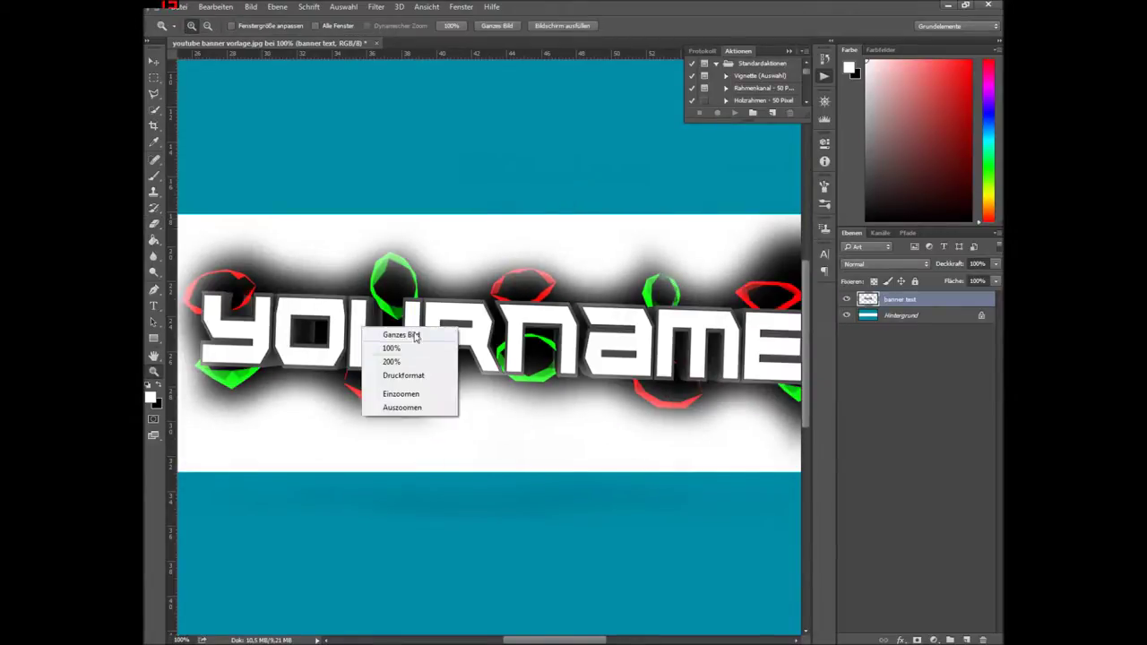
click(416, 335)
click(154, 225)
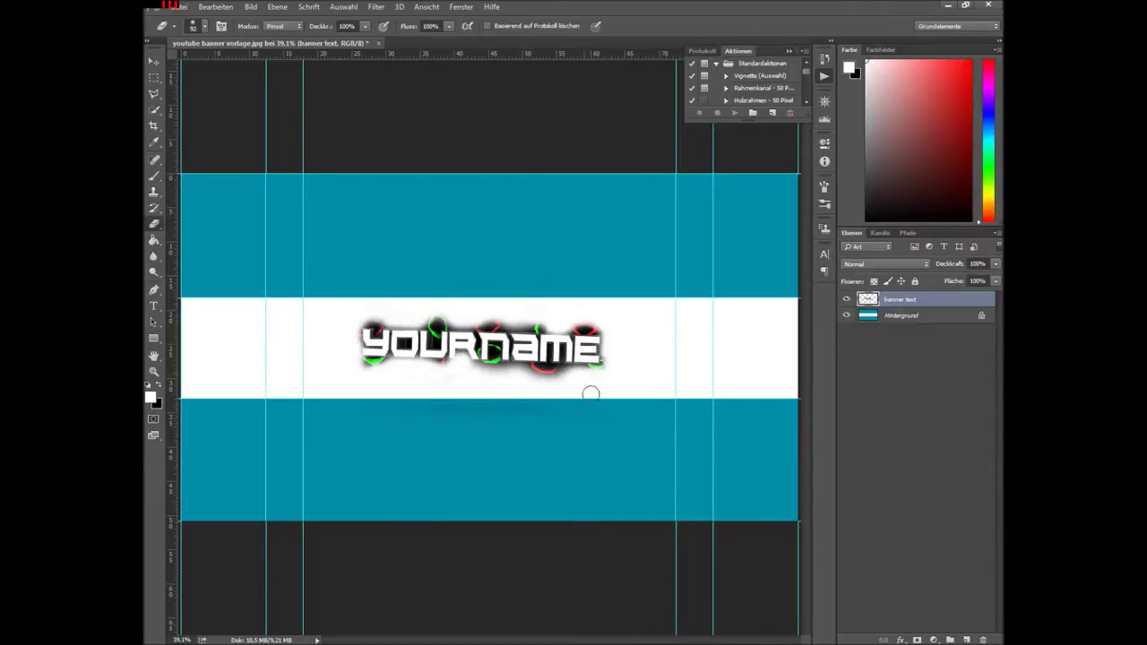
- Place black-and-blue-cubes-wallpaper-hd from Textures_Stocks and scale it to about 140% wide and 144% high to cover the banner
key(v)
click(196, 634)
click(217, 569)
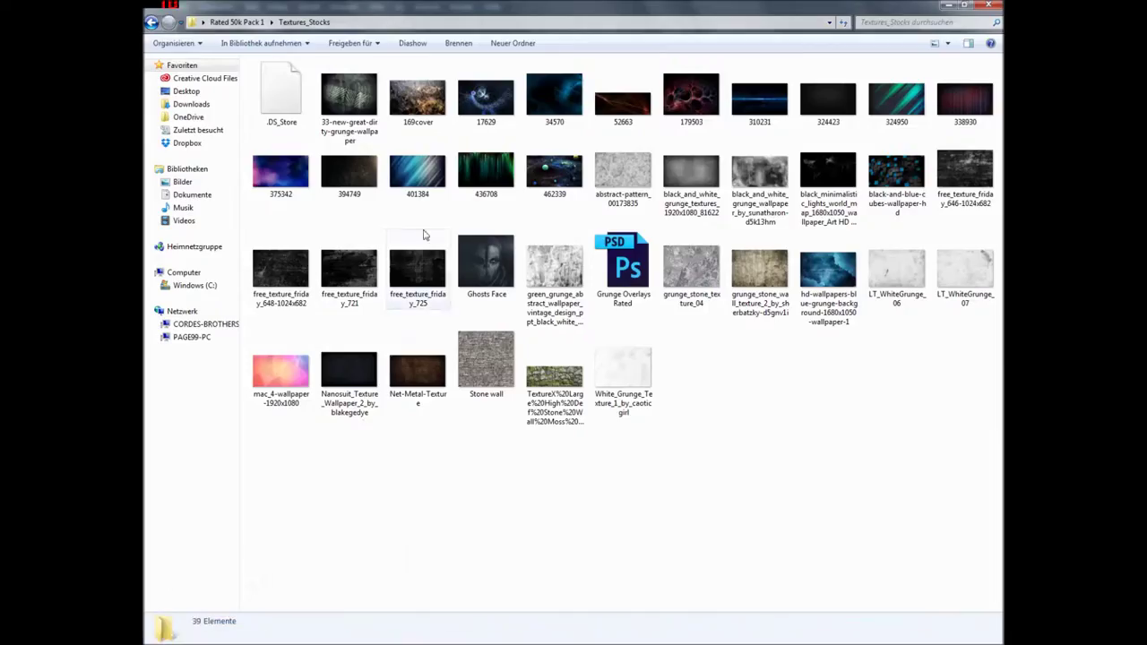
drag(898, 171, 591, 380)
click(790, 52)
drag(258, 218, 182, 175)
drag(721, 478, 825, 537)
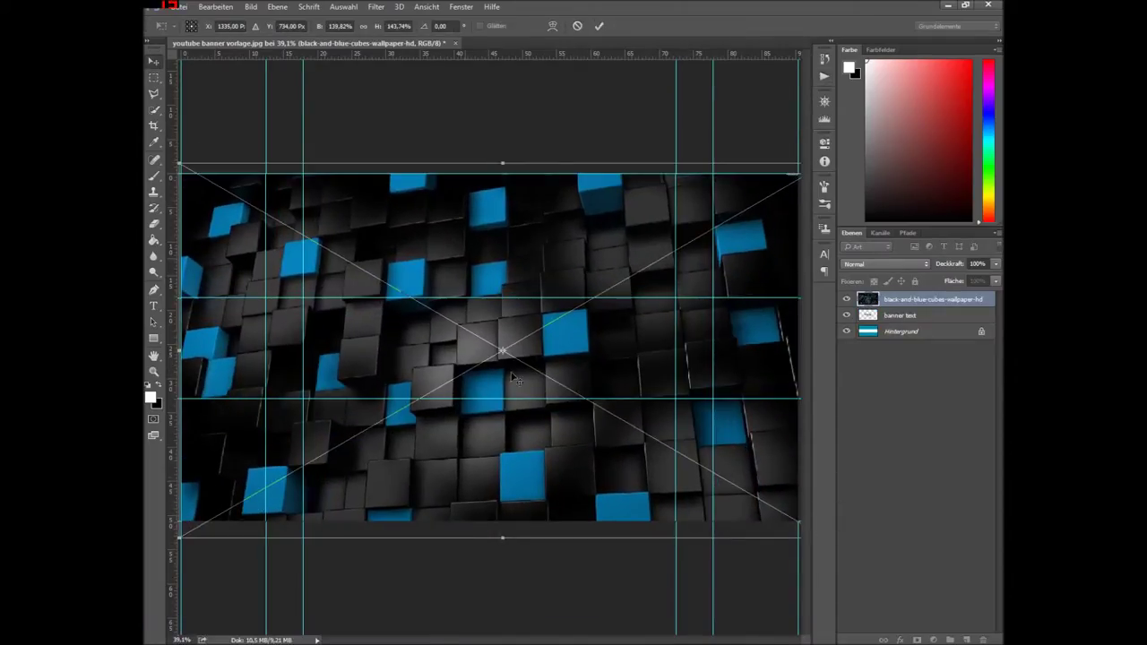
key(Return)
- Move the cubes wallpaper layer below the banner text and convert the locked background into a normal layer
drag(932, 300, 937, 324)
double_click(954, 337)
key(Return)
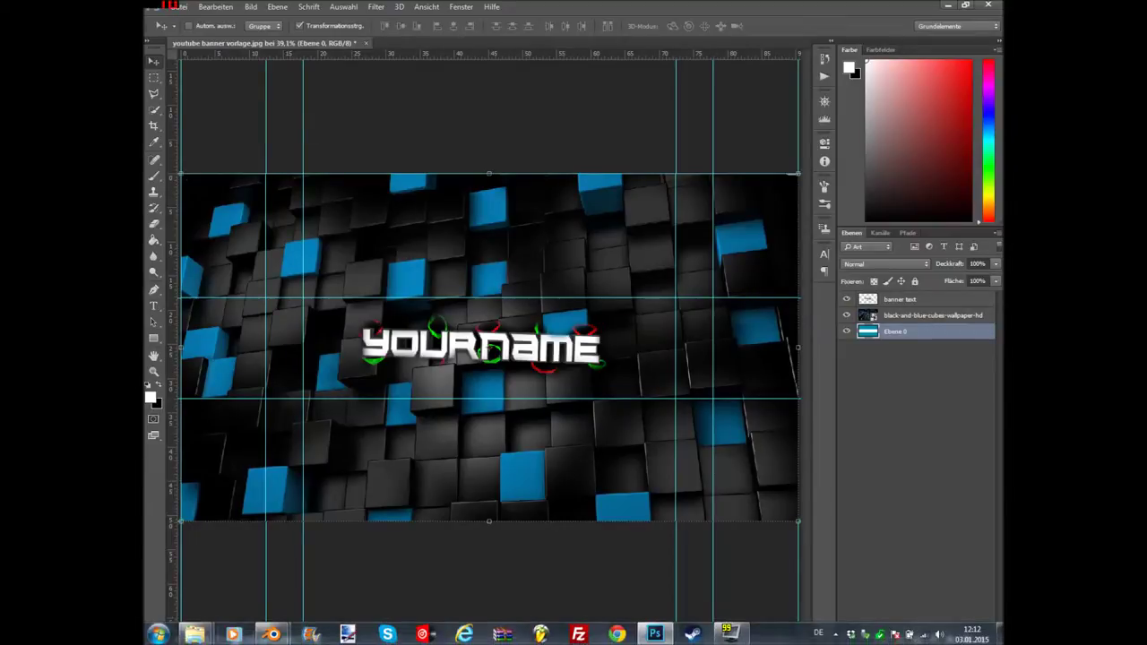
- Place Net-Metal-Texture from Textures_Stocks and move its layer directly below the banner text layer
click(195, 634)
click(217, 569)
drag(417, 370, 553, 311)
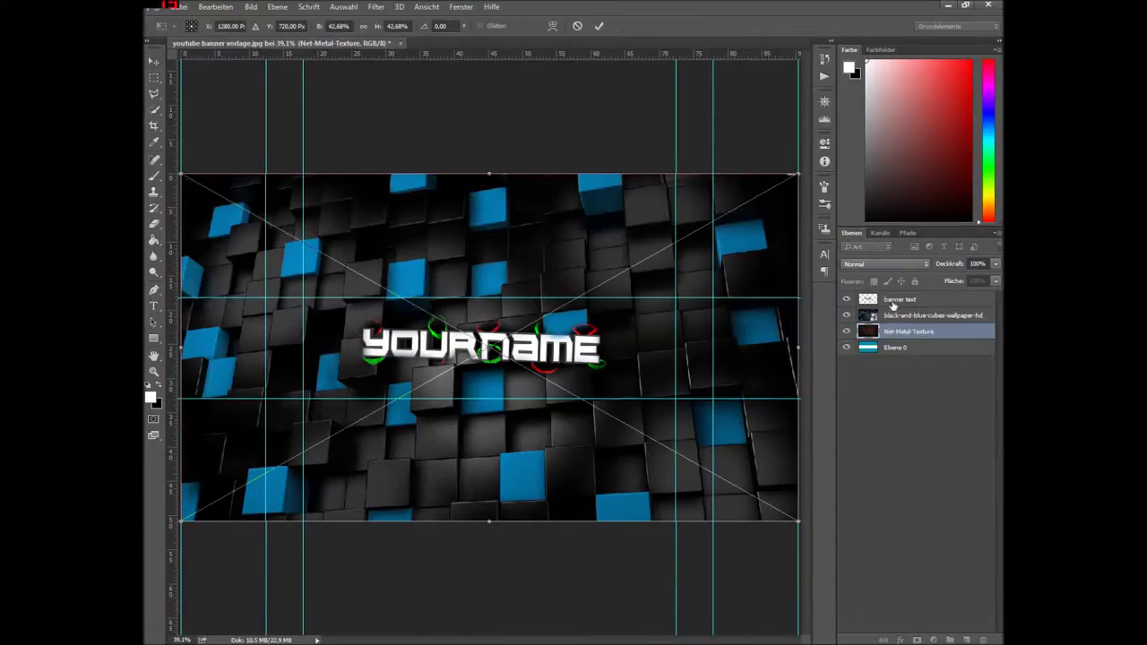
key(Return)
drag(909, 331, 909, 310)
- Erase wide bands of the Net-Metal-Texture around the title with a large soft eraser to reveal the cubes wallpaper
click(156, 228)
click(464, 323)
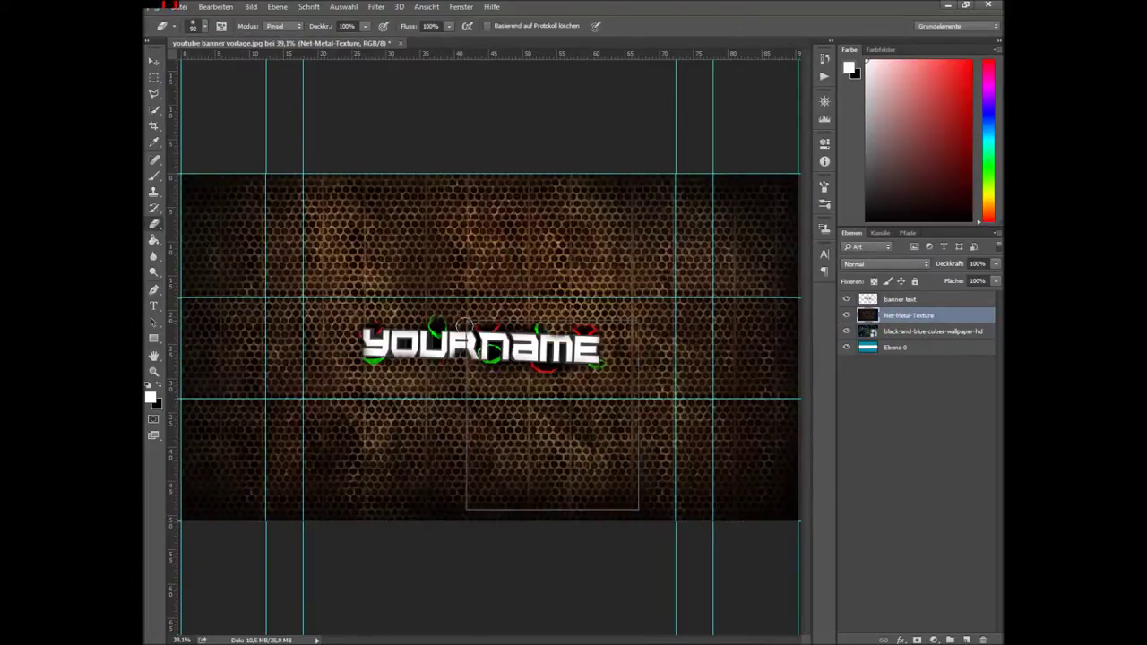
right_click(464, 323)
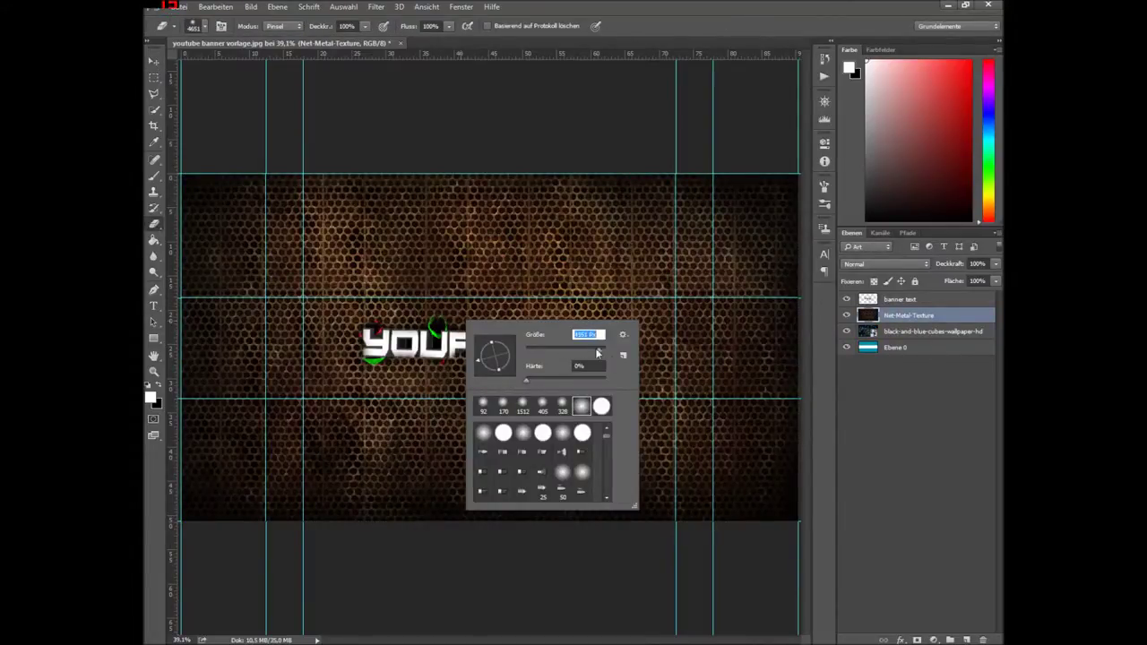
mouse_move(202, 260)
mouse_down()
mouse_move(441, 259)
mouse_move(753, 380)
mouse_move(216, 385)
mouse_move(668, 340)
mouse_move(457, 179)
mouse_move(605, 292)
mouse_up()
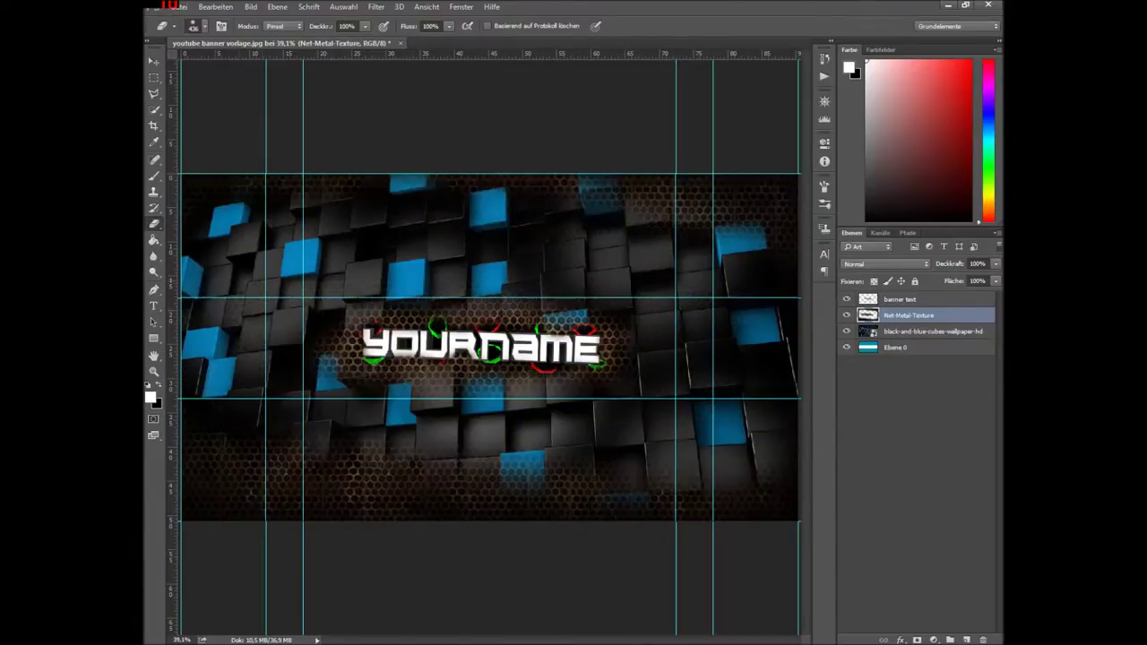
- Place the black_minimalistic_lights_world_map wallpaper from Textures_Stocks and enlarge it to cover the whole banner
click(196, 634)
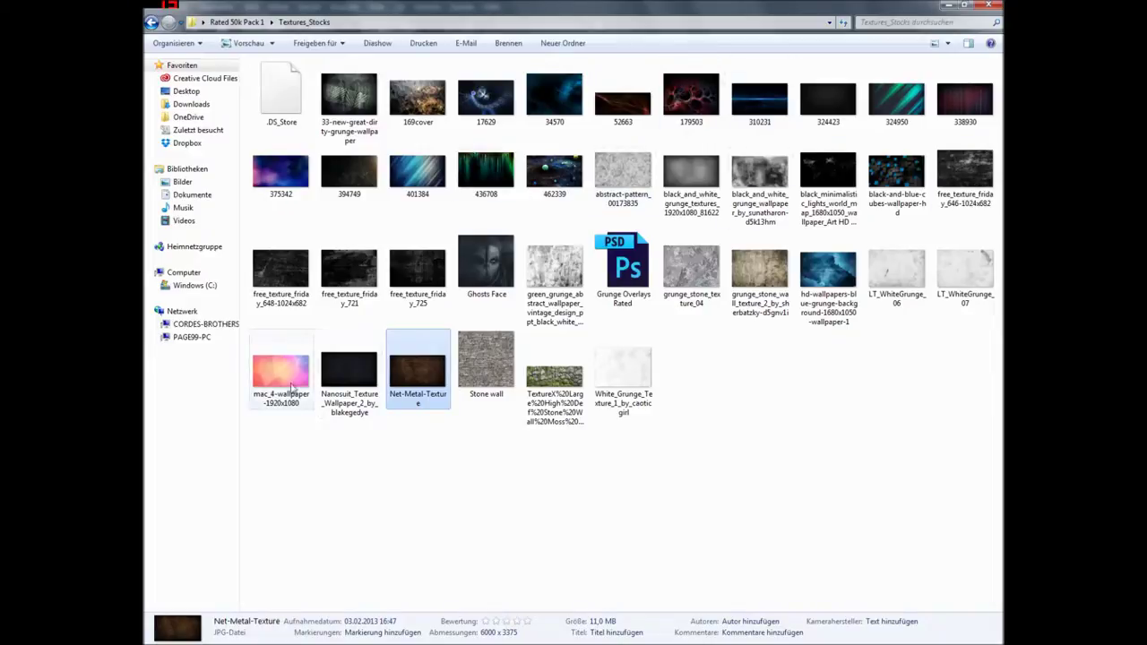
drag(822, 179, 489, 350)
drag(256, 202, 182, 171)
drag(722, 496, 801, 542)
key(Return)
- Move the world map layer below Net-Metal-Texture and erase parts of the map beside the title to reveal the cubes
drag(921, 316, 928, 333)
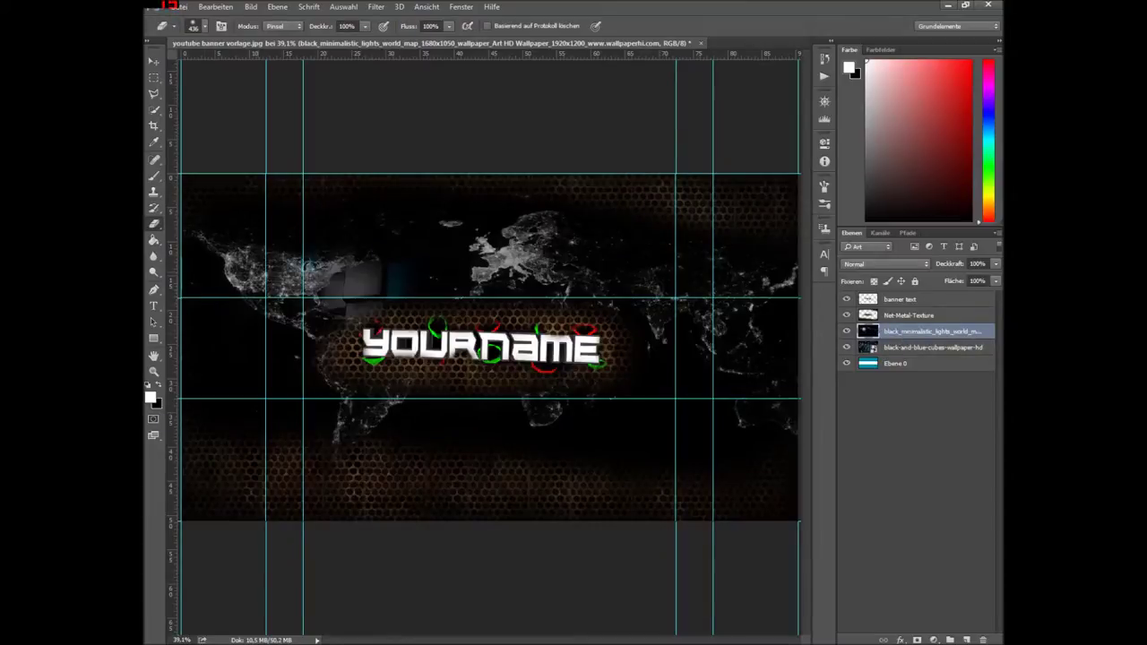
click(230, 348)
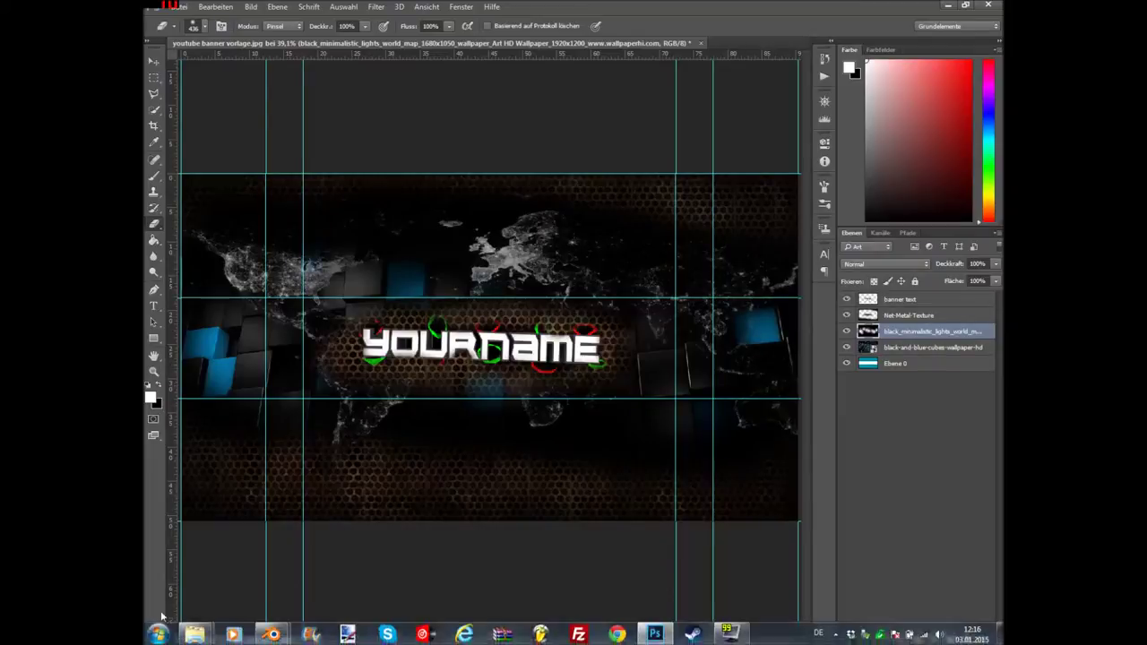
- Select all files in Textures_Stocks except .DS_Store and open them in the photo viewer
click(328, 631)
click(362, 554)
key(ctrl+a)
ctrl+click(298, 101)
click(256, 42)
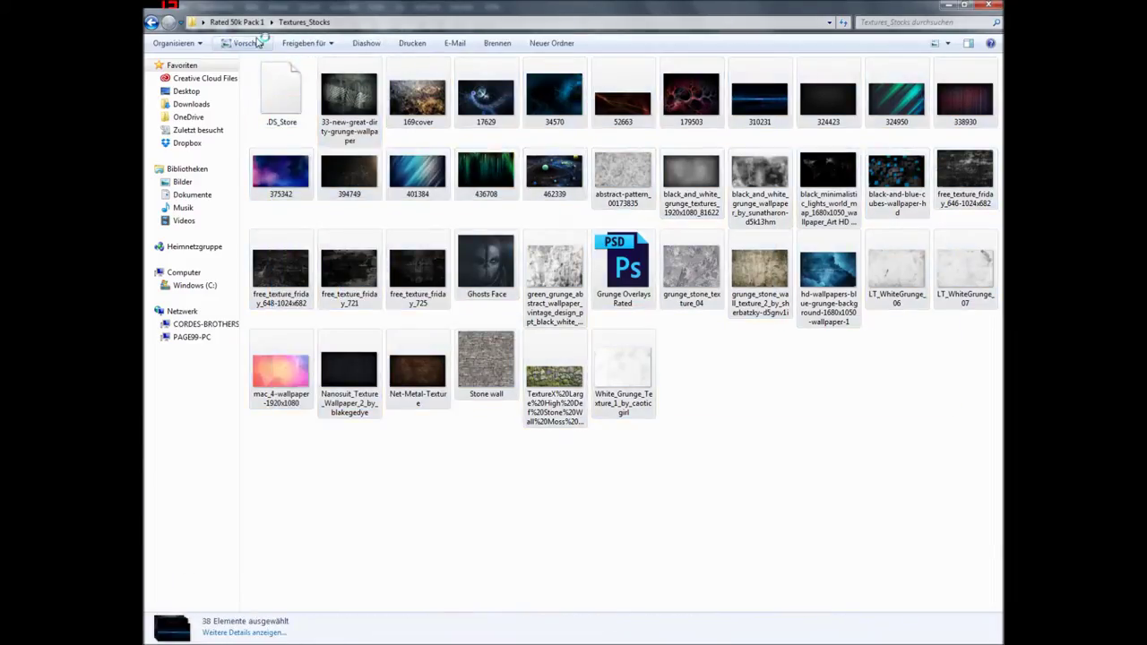
- Examine the texture images one after another for another suitable banner background
key(Right)
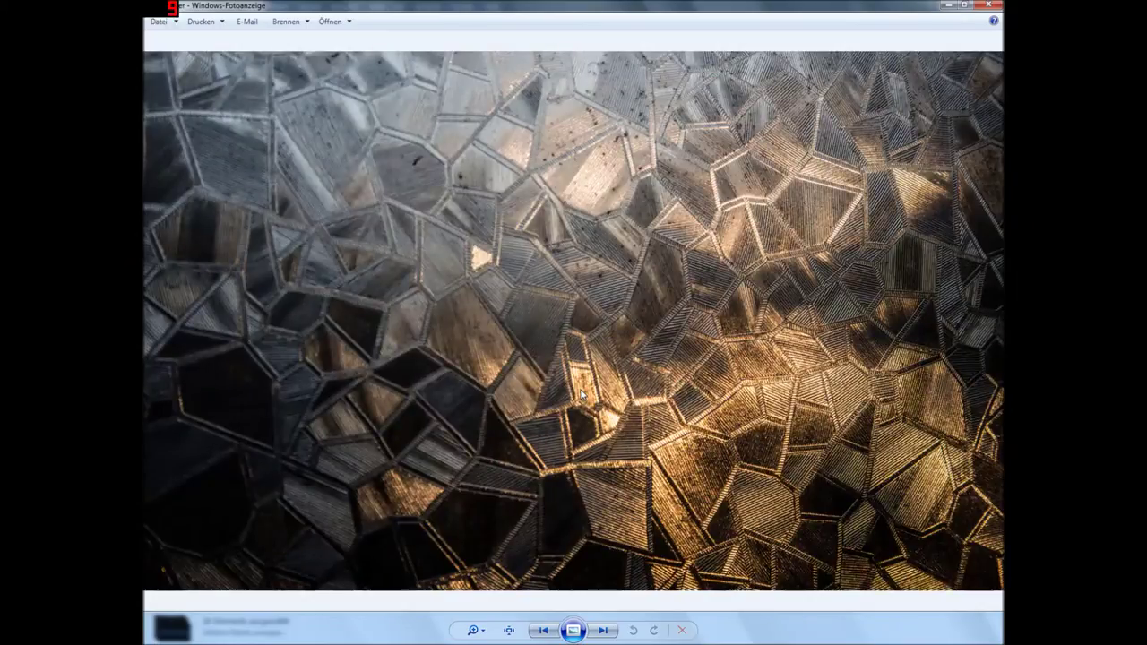
key(Right)
key(Right)
key(Right)
key(Right)
key(Right)
key(Right)
key(Right)
key(Right)
key(Right)
key(Right)
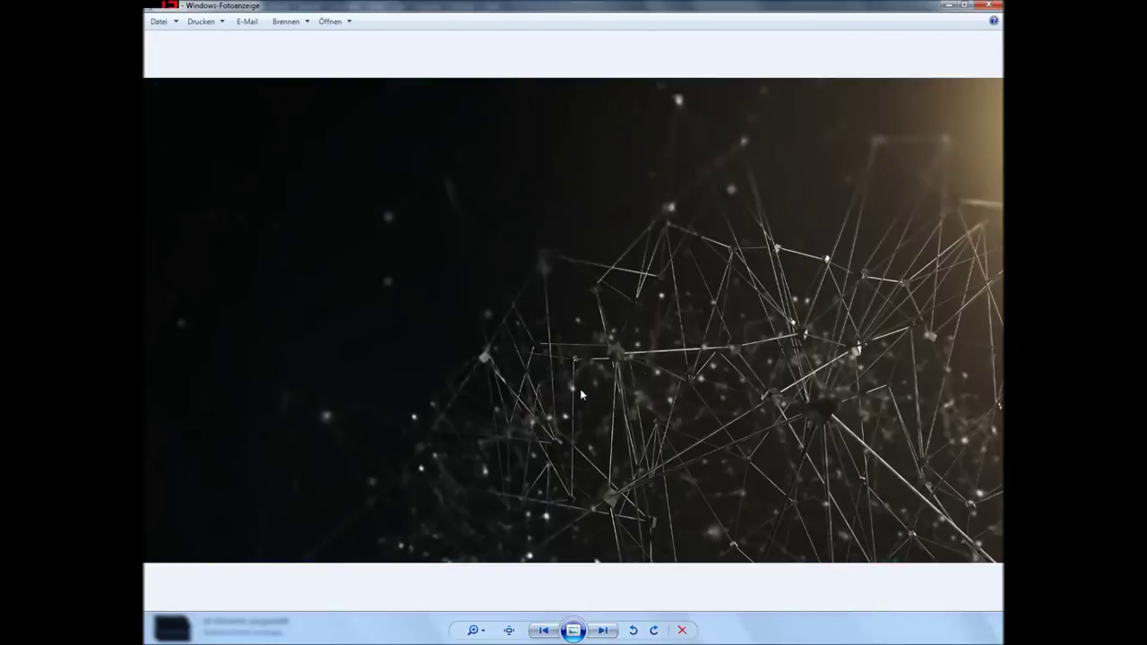
click(989, 6)
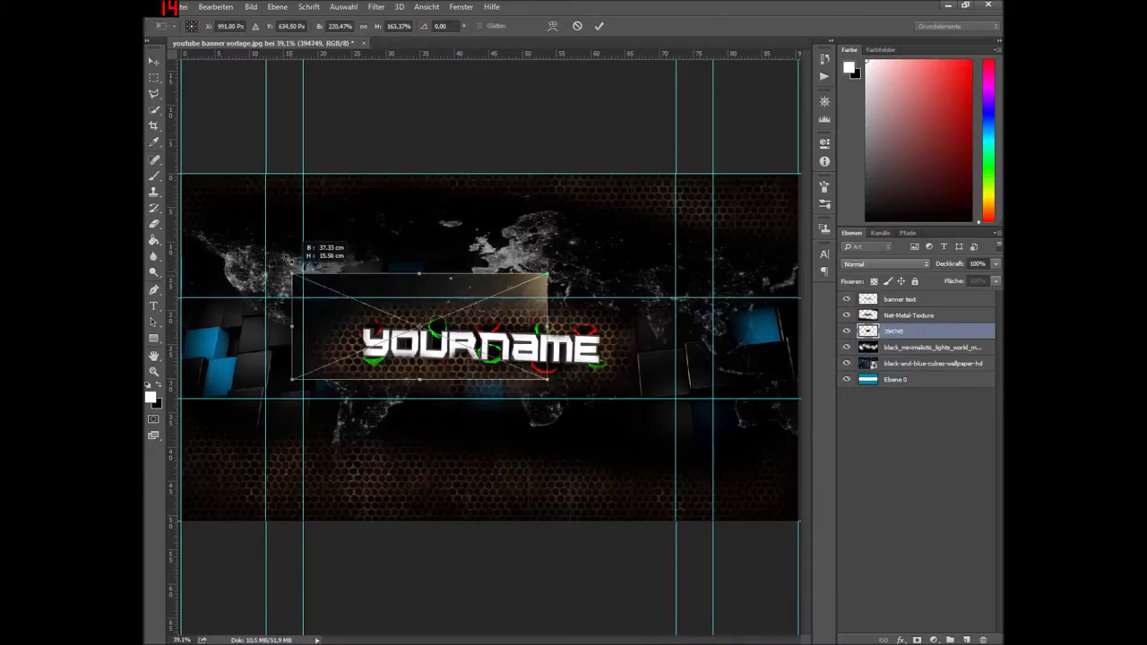
- Stretch the placed 394749 texture to cover the whole banner and cancel the placement of the 401384 texture
drag(551, 306, 703, 308)
drag(495, 380, 507, 479)
drag(521, 406, 417, 344)
drag(599, 417, 798, 557)
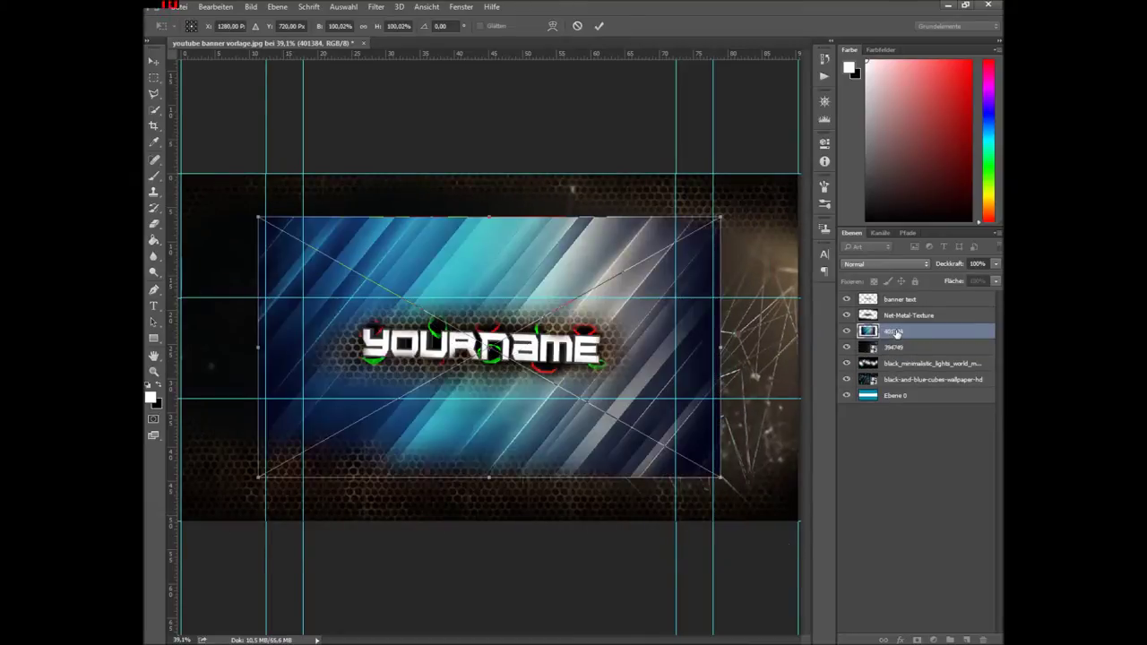
key(Escape)
click(517, 220)
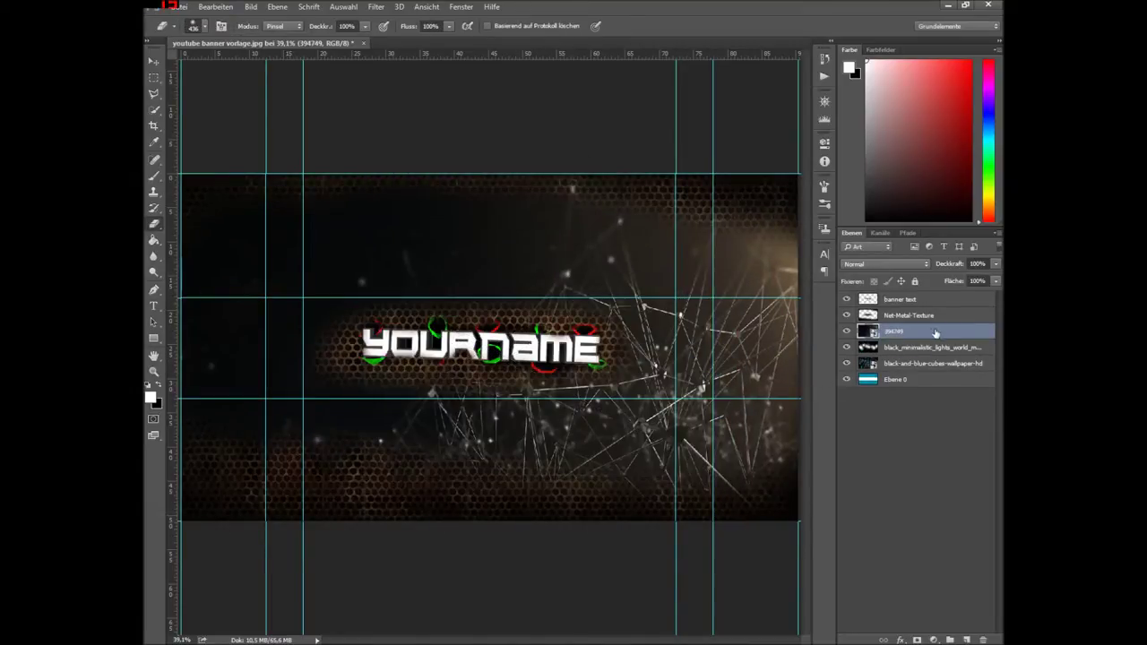
- Move the 394749 layer below the cubes wallpaper and erase parts of the cubes to reveal it
drag(903, 351, 901, 369)
click(894, 348)
click(503, 306)
click(476, 236)
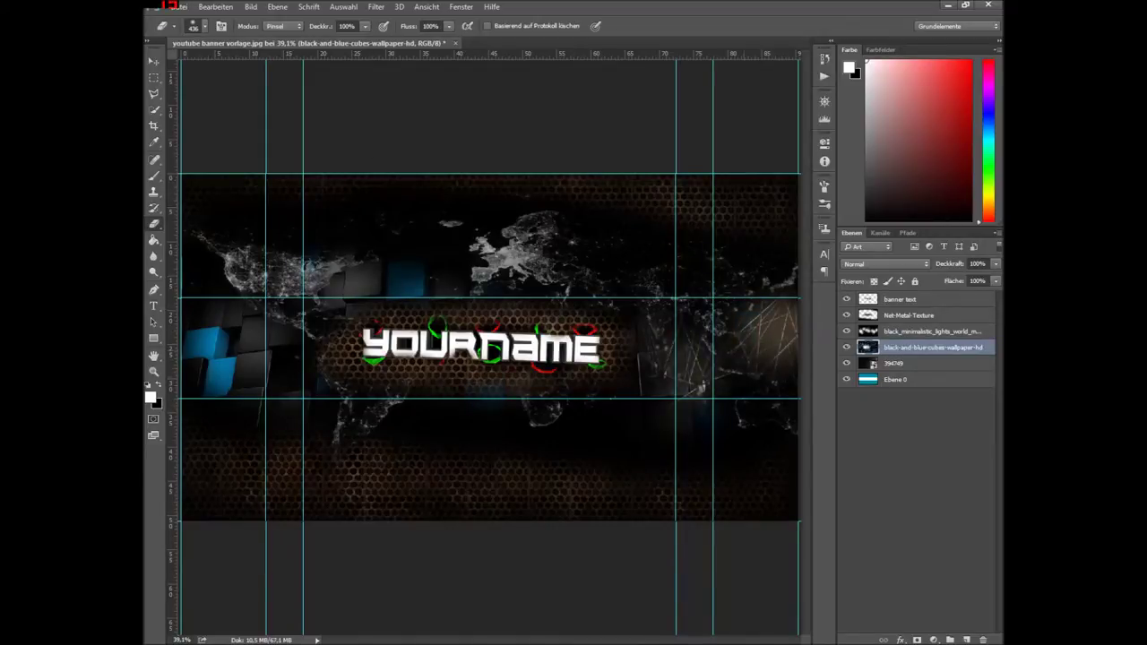
drag(905, 379, 905, 322)
drag(907, 317, 912, 354)
drag(913, 350, 911, 383)
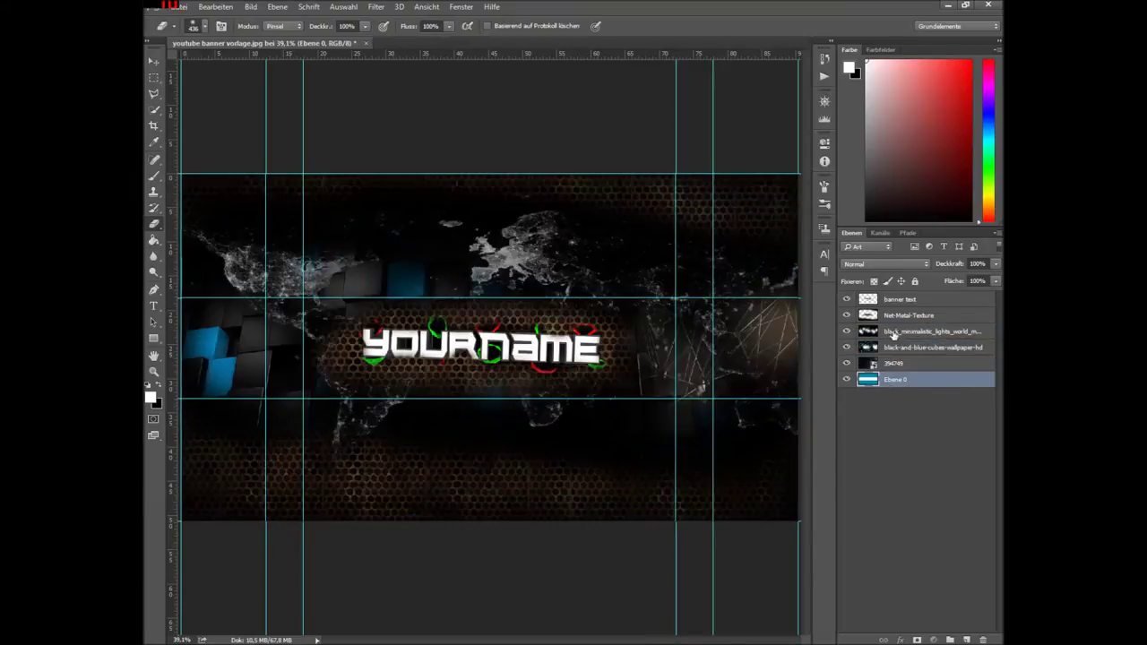
- Bring the blue and white template layer to the front and cut out its white middle band with a rectangular selection
key(ctrl+shift+])
key(m)
drag(179, 298, 798, 398)
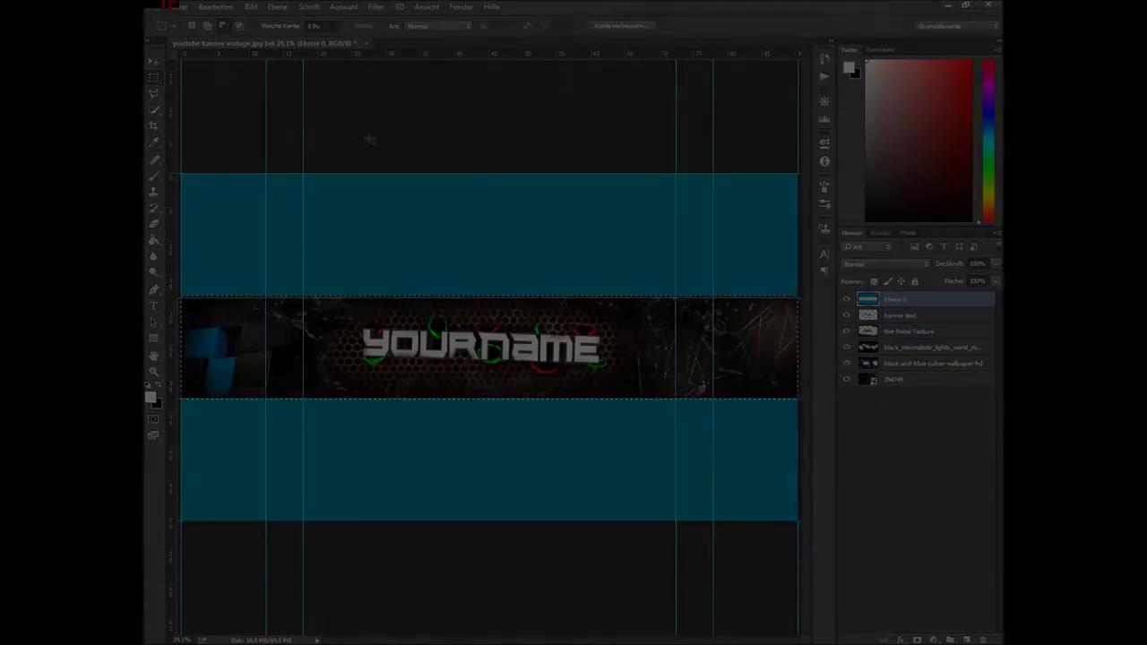